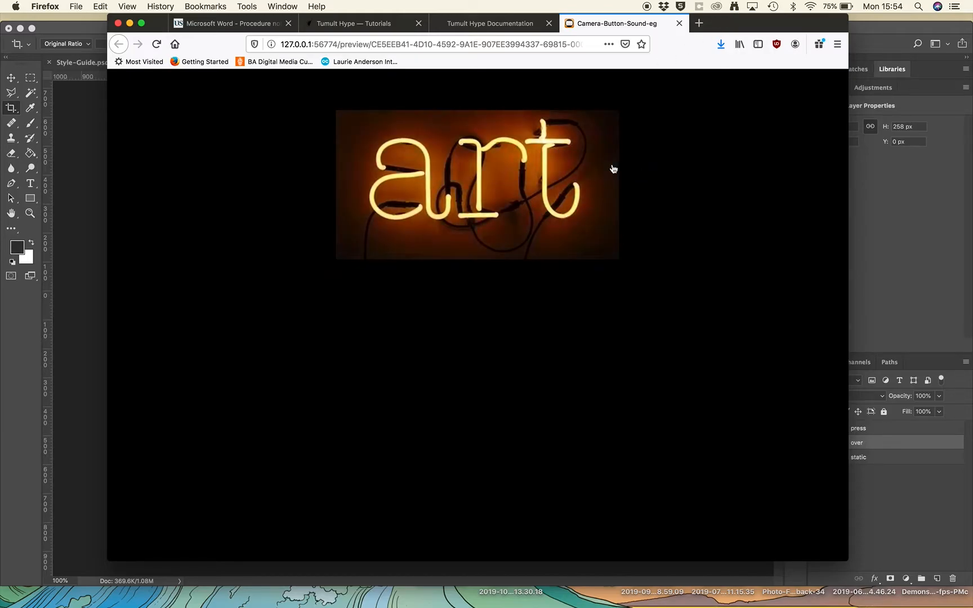
Test the art button in the browser preview, and return to Tumult Hype to leave the art-button symbol's editing view.
left_click(569, 168)
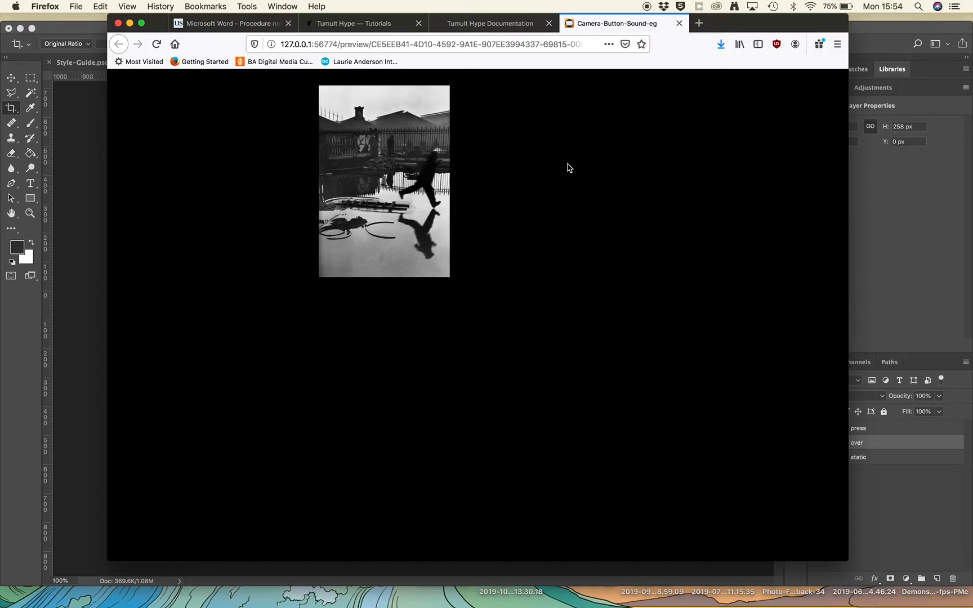
key("super+Tab")
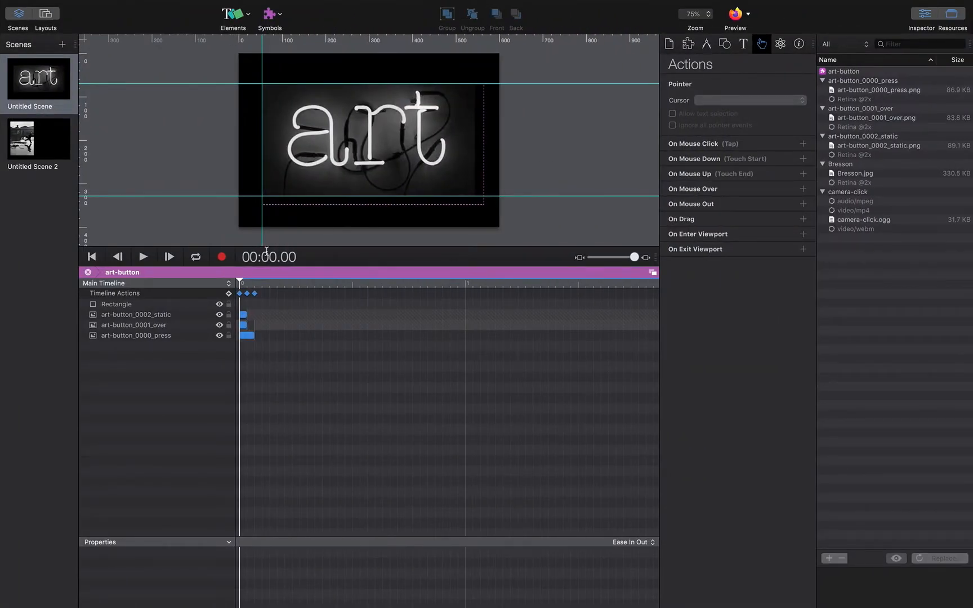
left_click(88, 272)
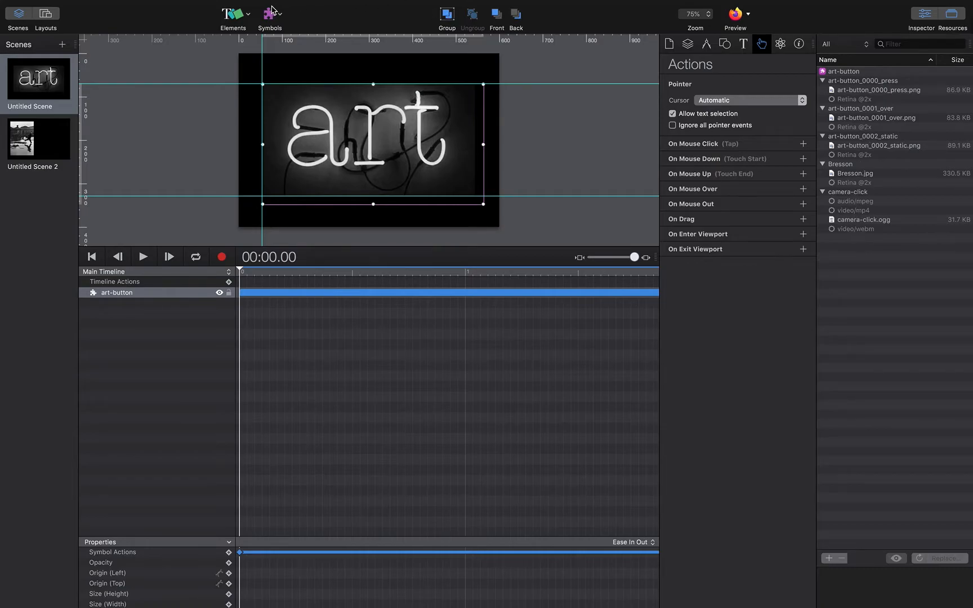
Look over the available element types, preview the Untitled Scene 2 timeline, and return to the first scene.
left_click(239, 17)
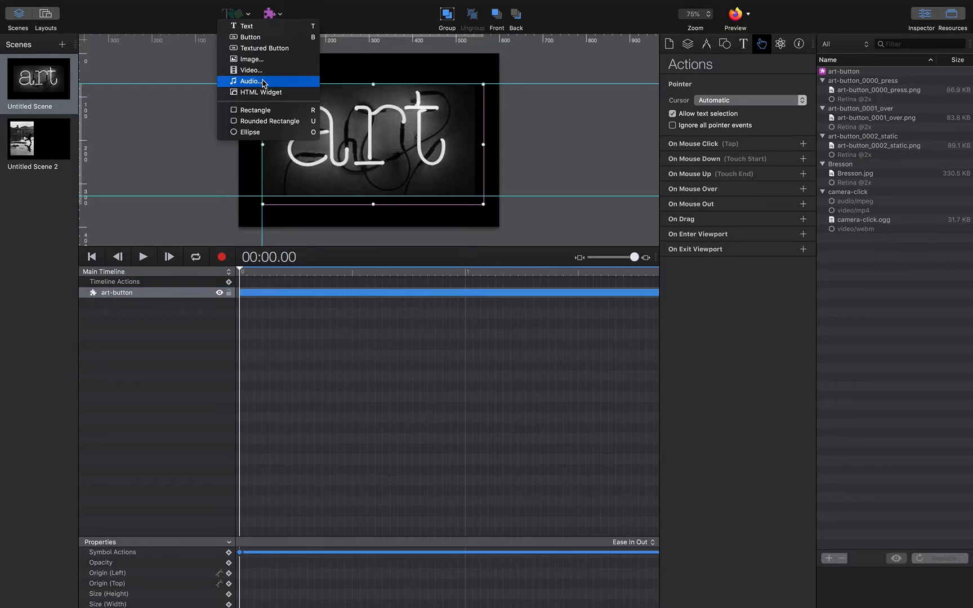
left_click(61, 133)
left_click(62, 131)
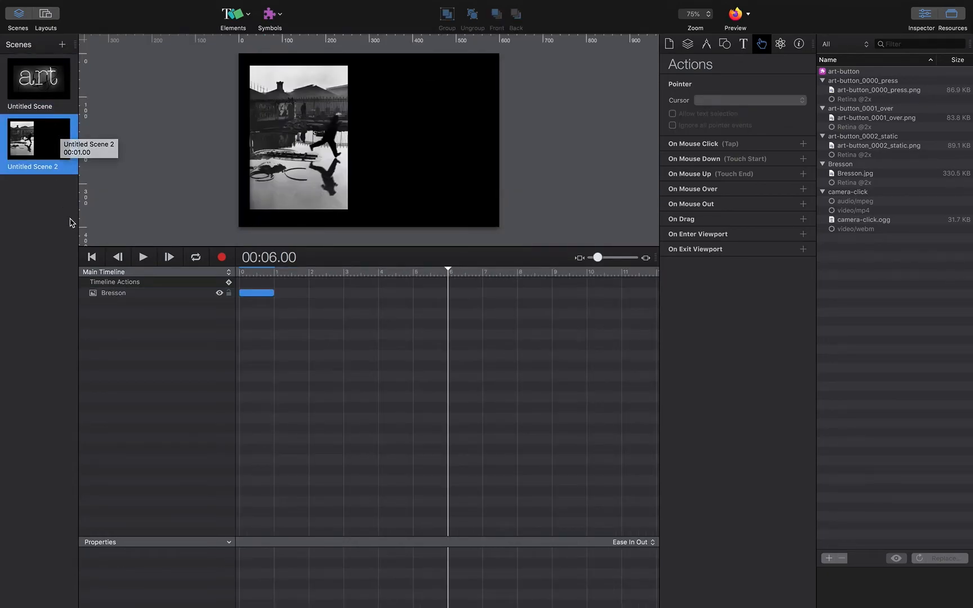
left_click(143, 258)
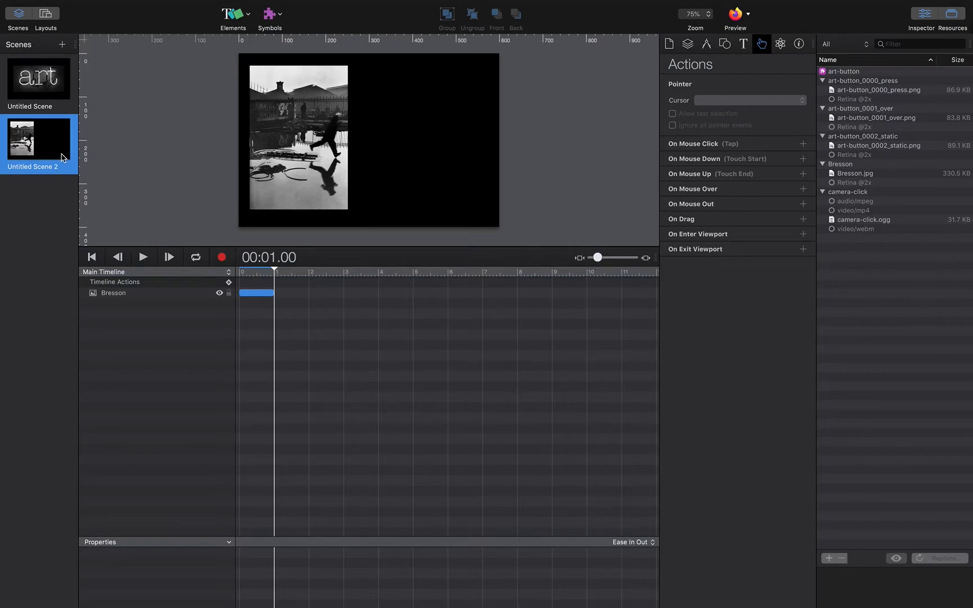
left_click(46, 103)
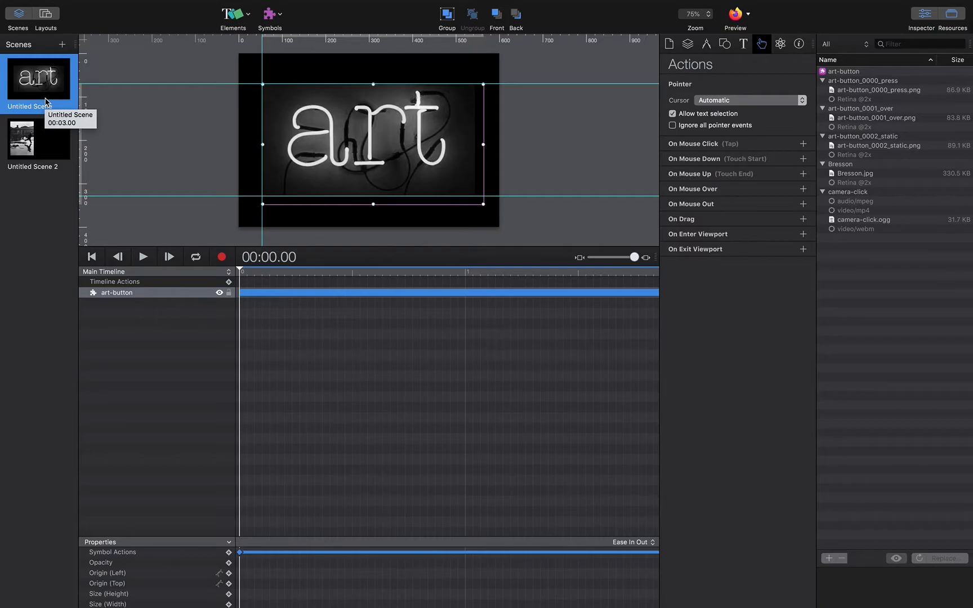
Switch to Photoshop and compare the button's static, over and press layers by toggling the visibility of the upper two.
key("super+Tab")
key("super+Tab")
key("super+Tab")
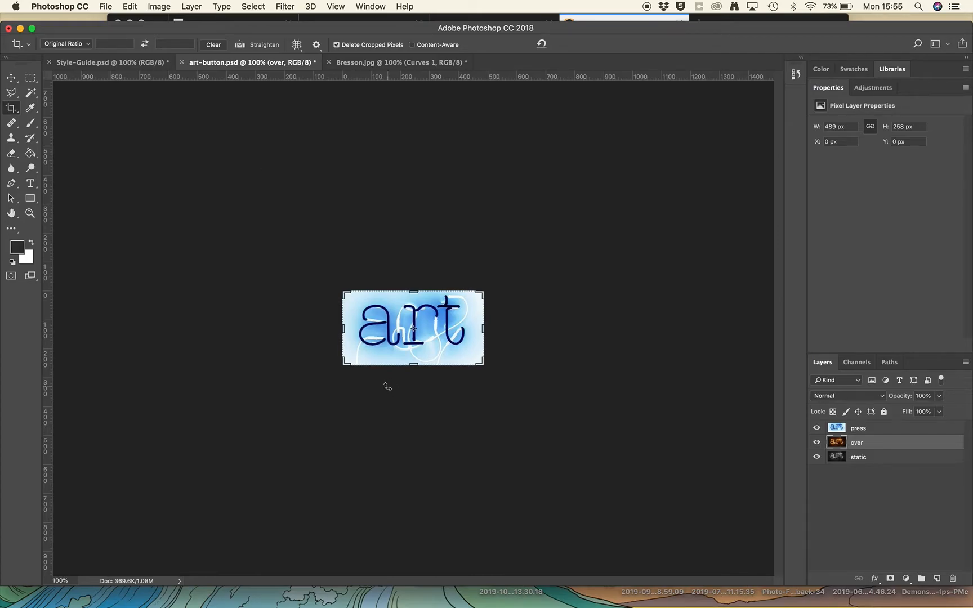
left_click(817, 429)
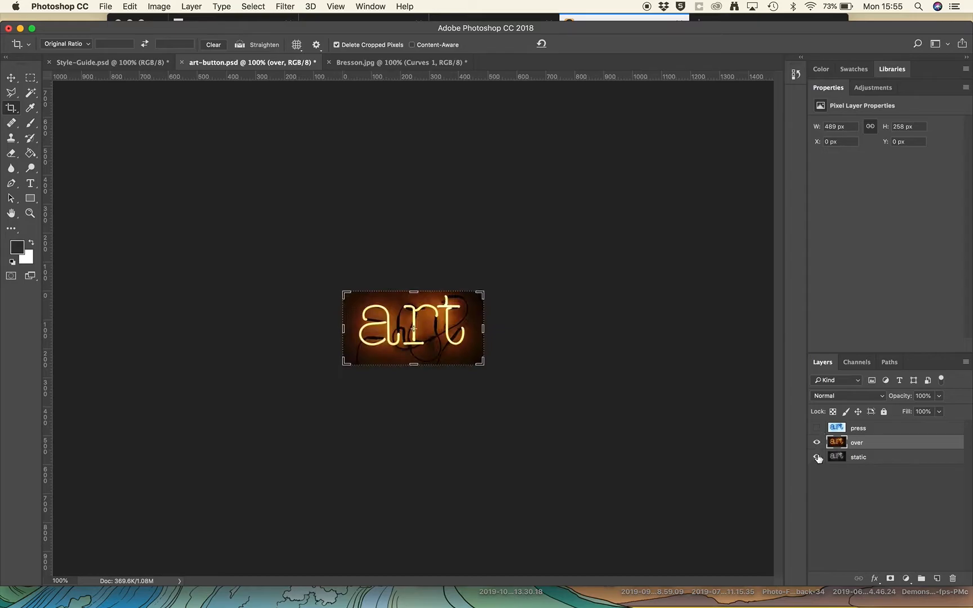
key("super+equal")
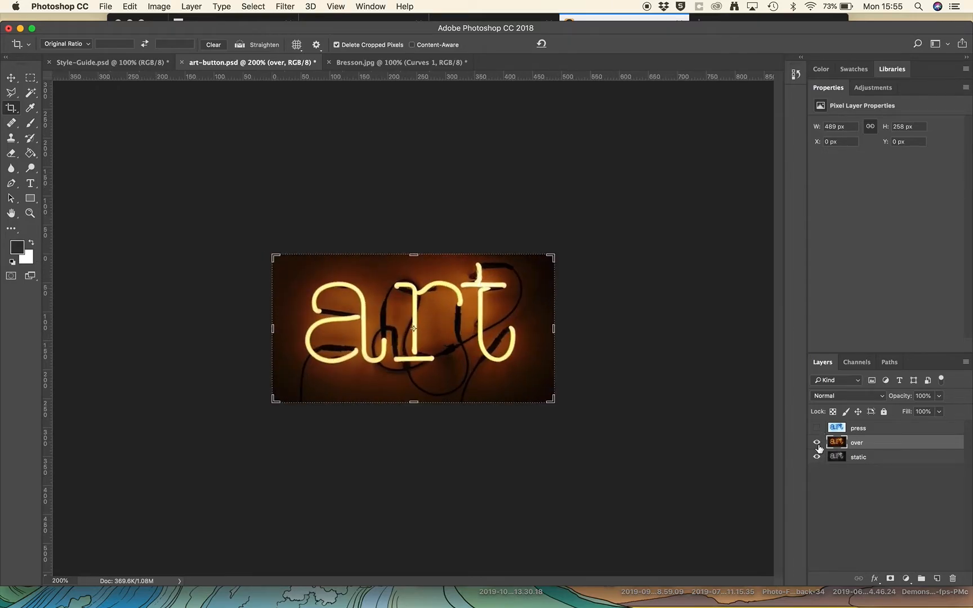
left_click(817, 444)
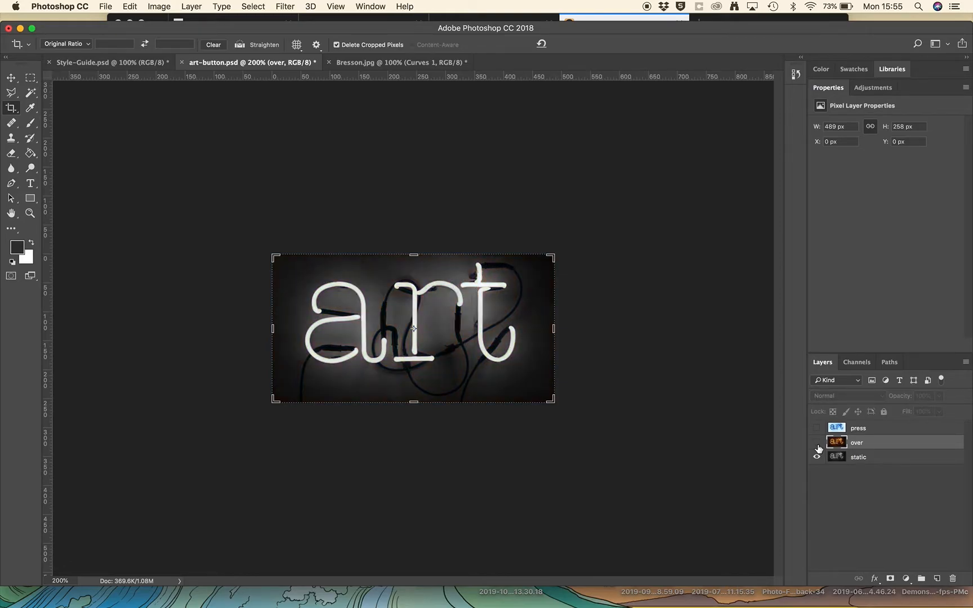
left_click(817, 443)
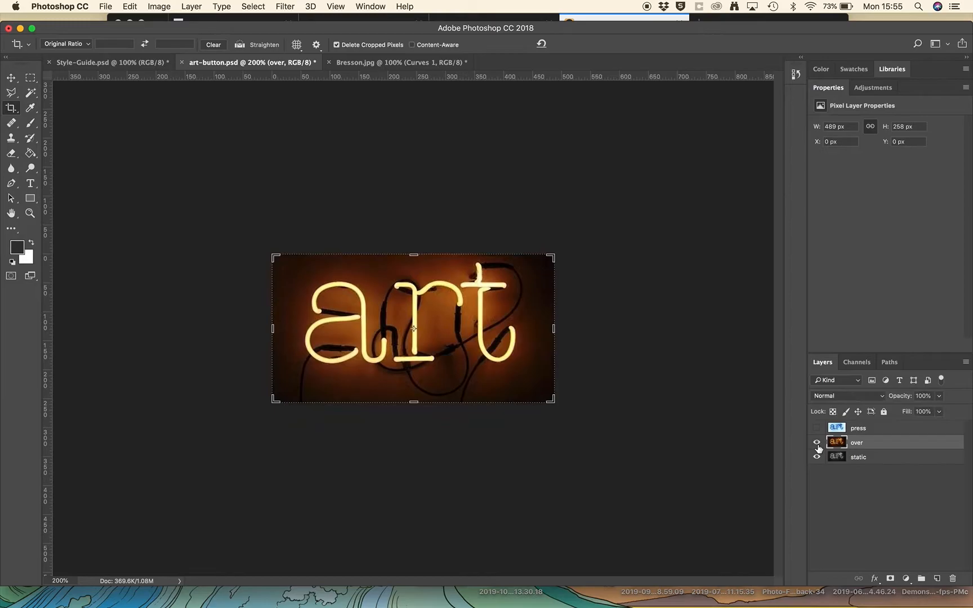
left_click(817, 428)
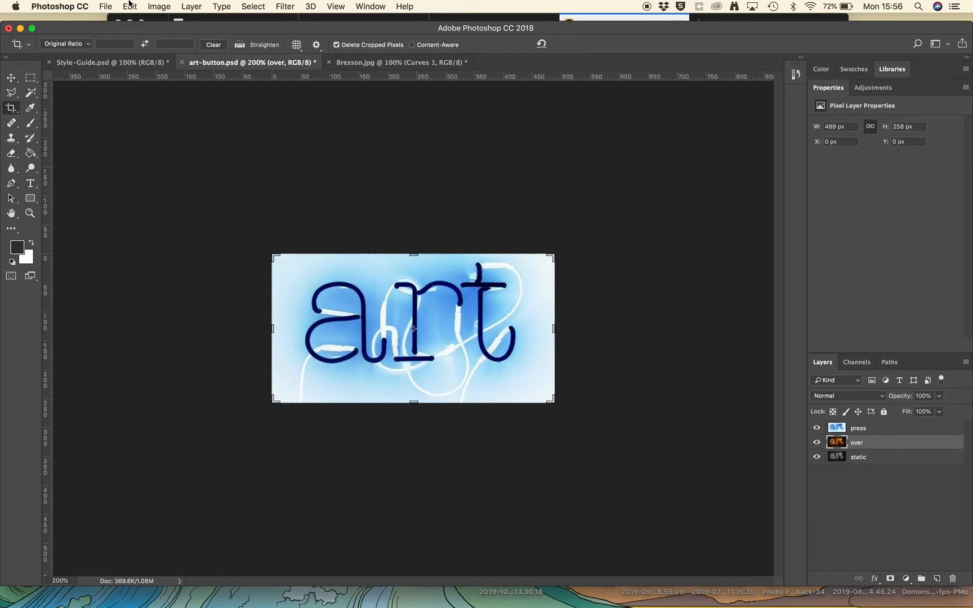
Review the destination folder and file type choices for exporting layers to files, and close without exporting.
left_click(107, 6)
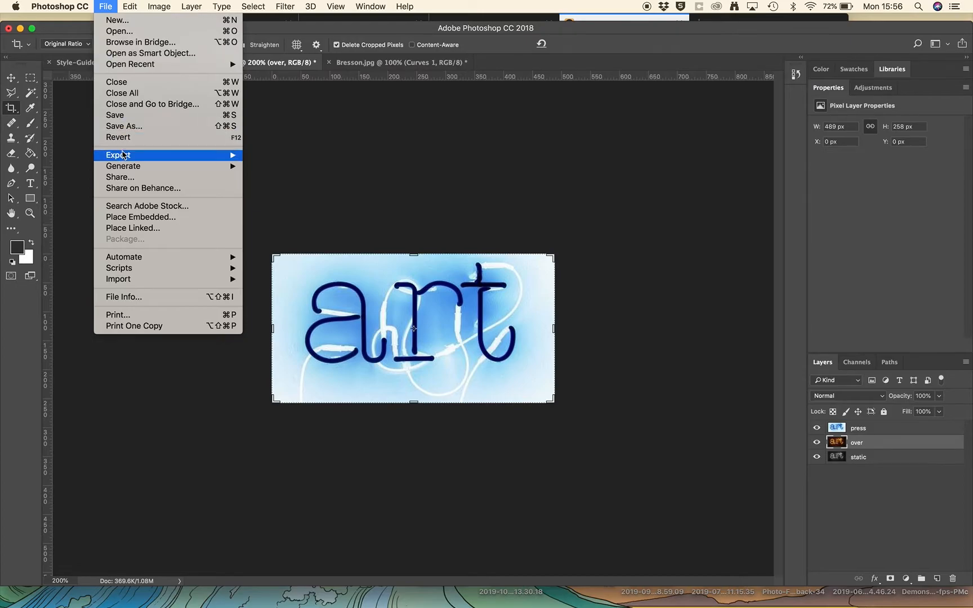
mouse_move(186, 155)
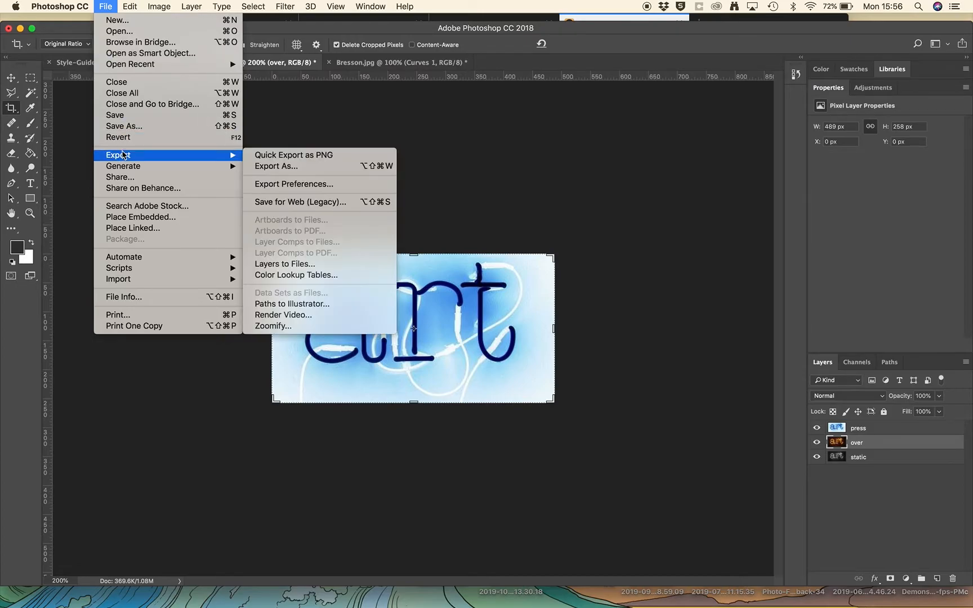
left_click(279, 265)
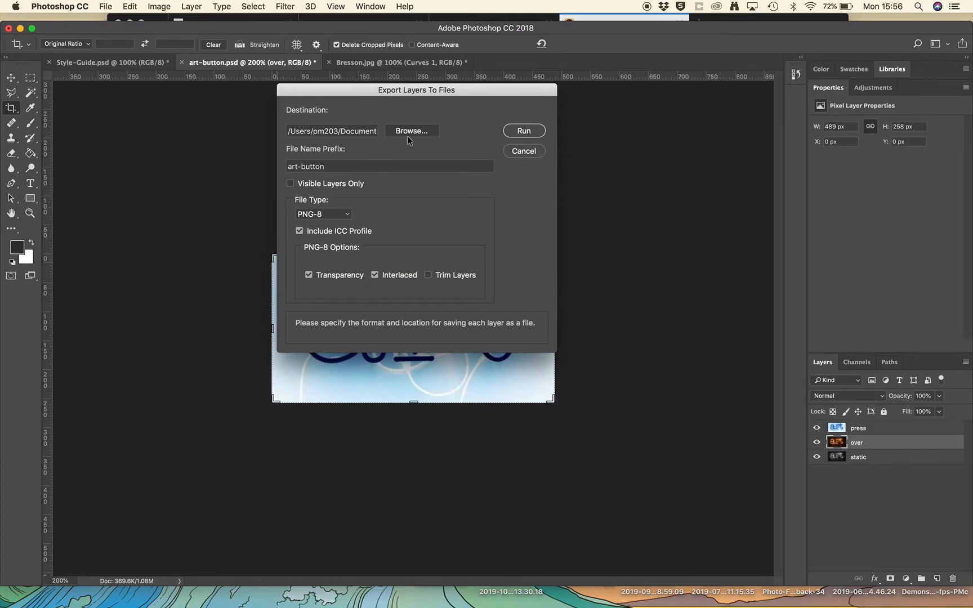
left_click(408, 134)
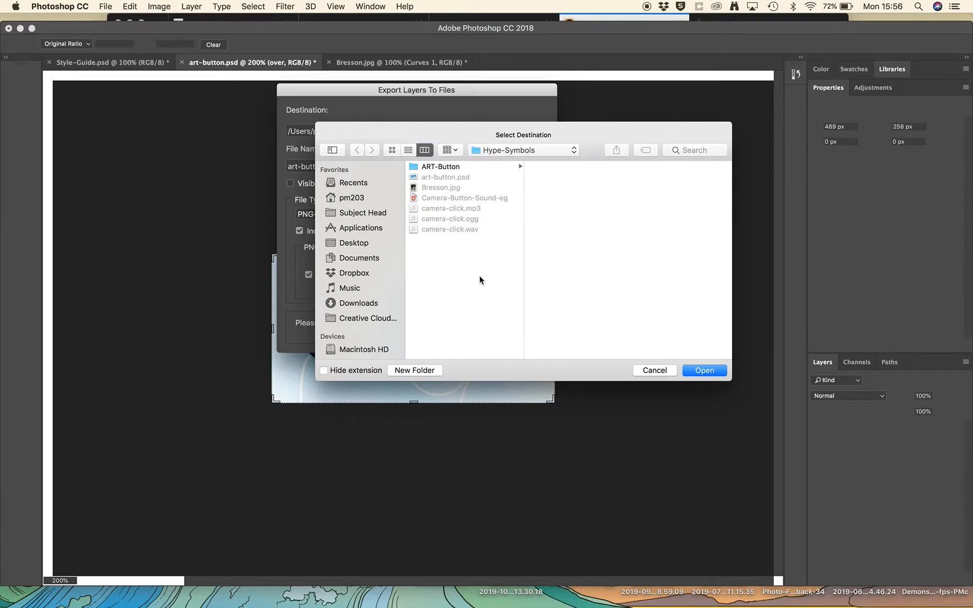
left_click(648, 370)
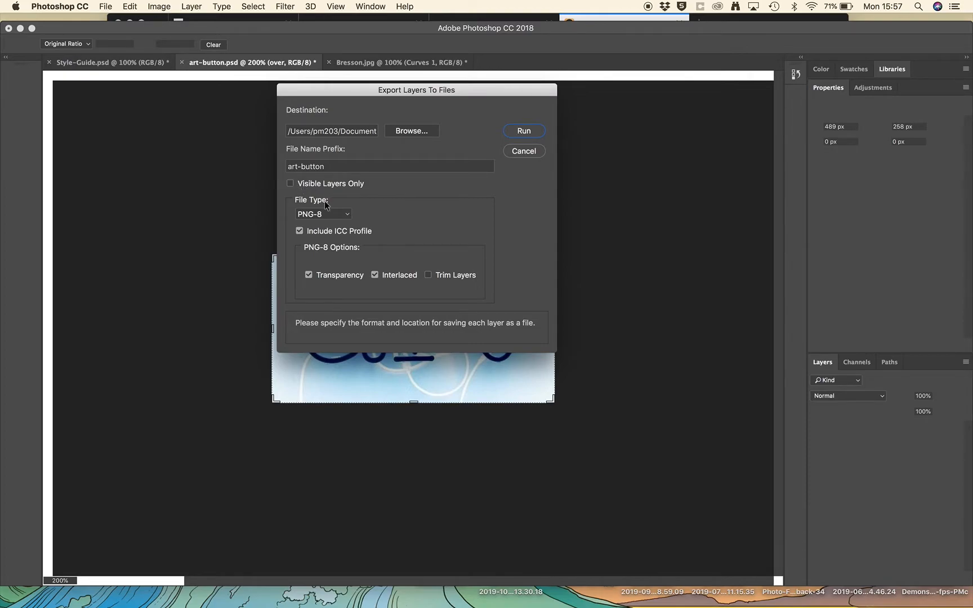
left_click(342, 217)
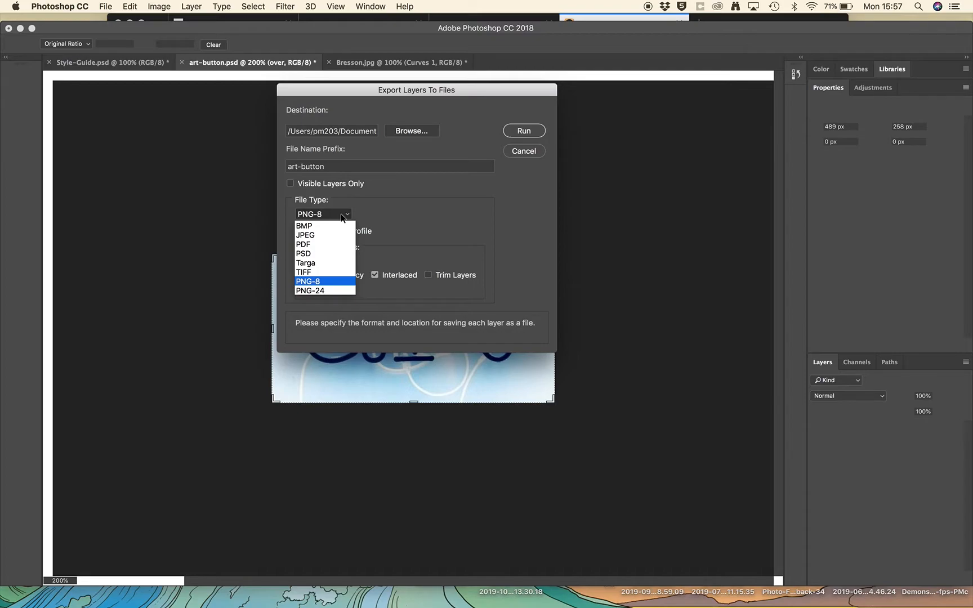
left_click(401, 215)
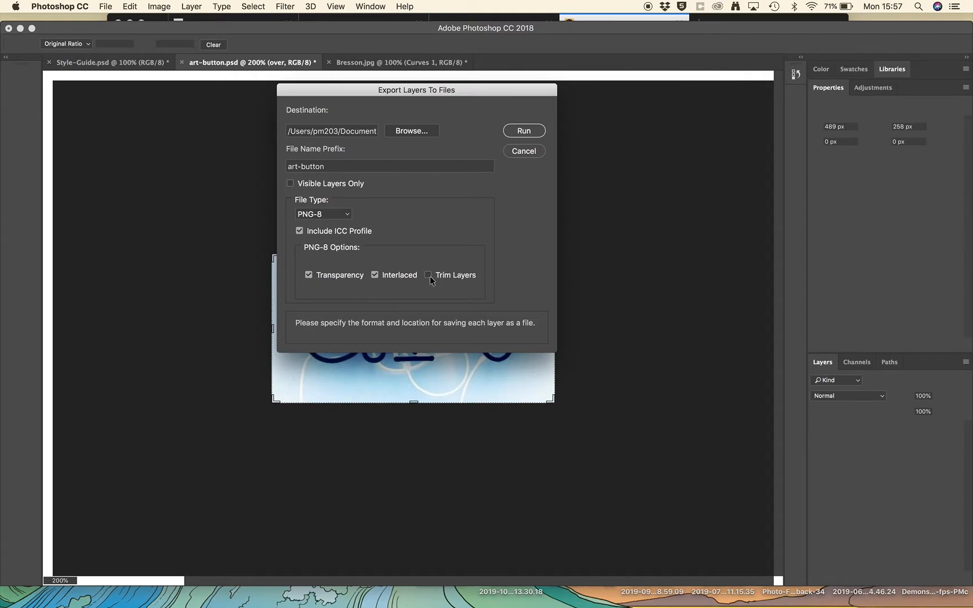
left_click(524, 151)
Switch to Finder and examine the exported press, over and static PNG files in the ART-Button folder.
mouse_move(352, 580)
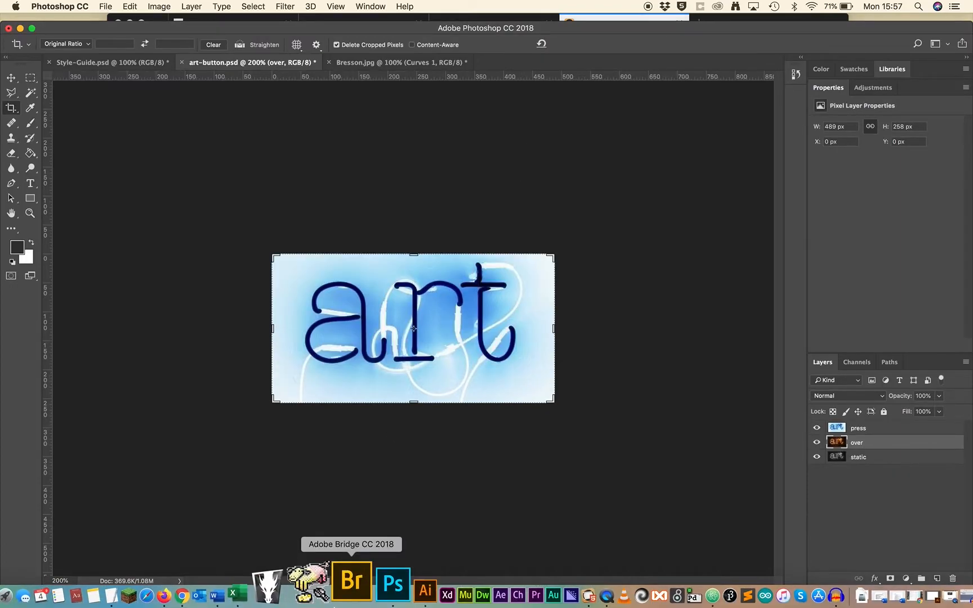
left_click(23, 597)
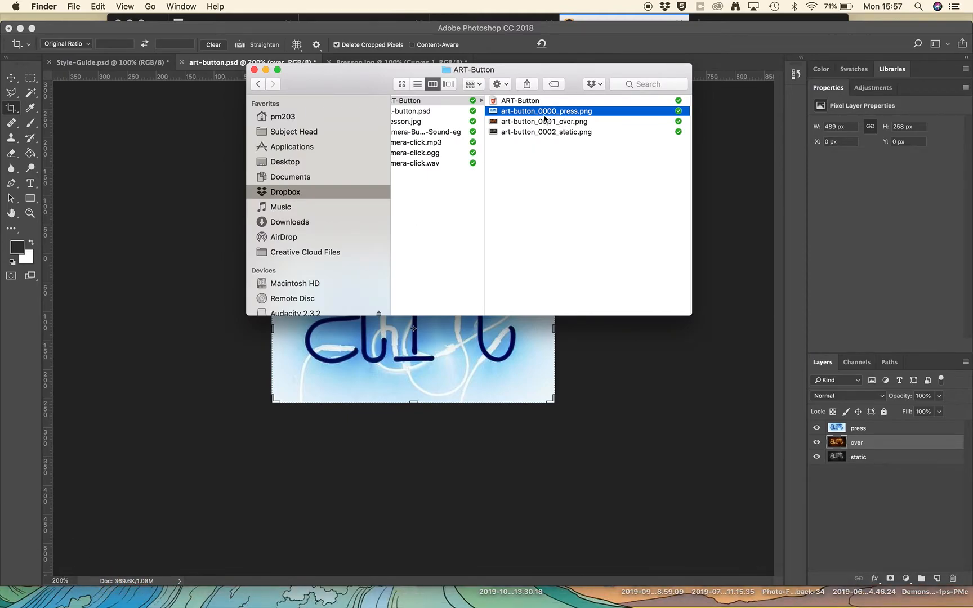
scroll(446, 155, "left", 3)
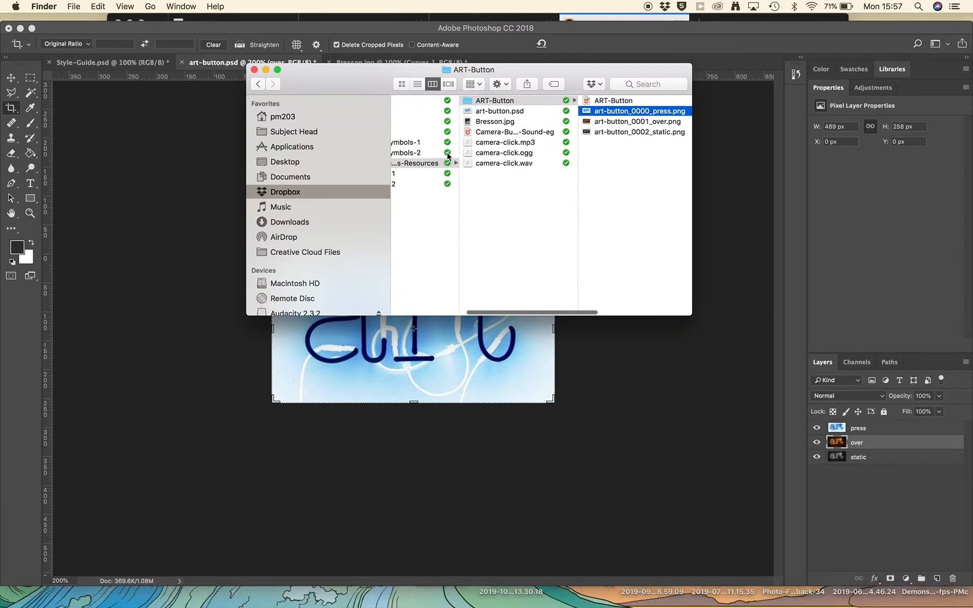
scroll(624, 140, "right", 2)
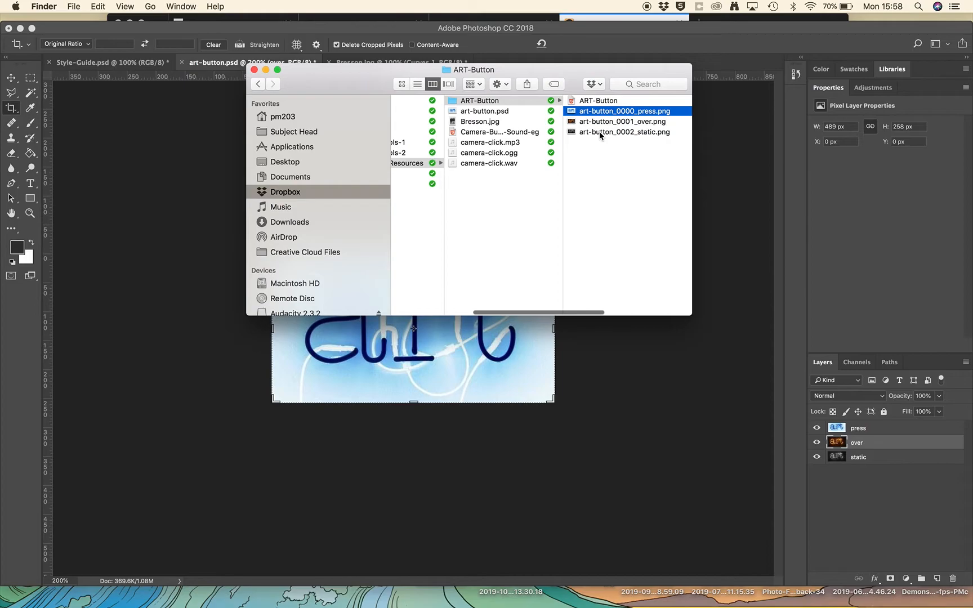
Switch to Audacity, bring up the camera-click project, and play the recording from about 0.26 s.
key("super+Tab")
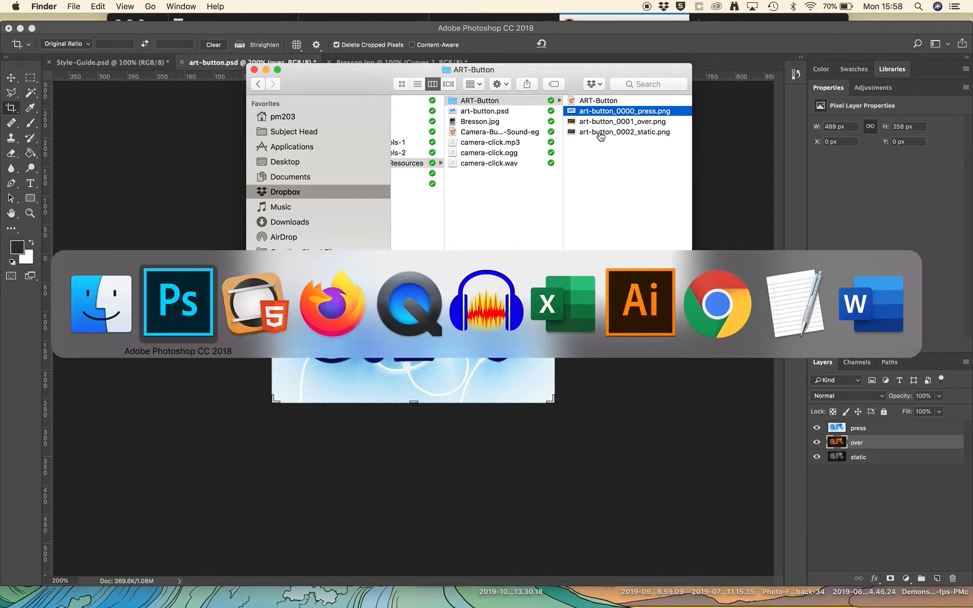
key("super+Tab")
key("super+Tab")
key("super+Tab")
key("super+Tab")
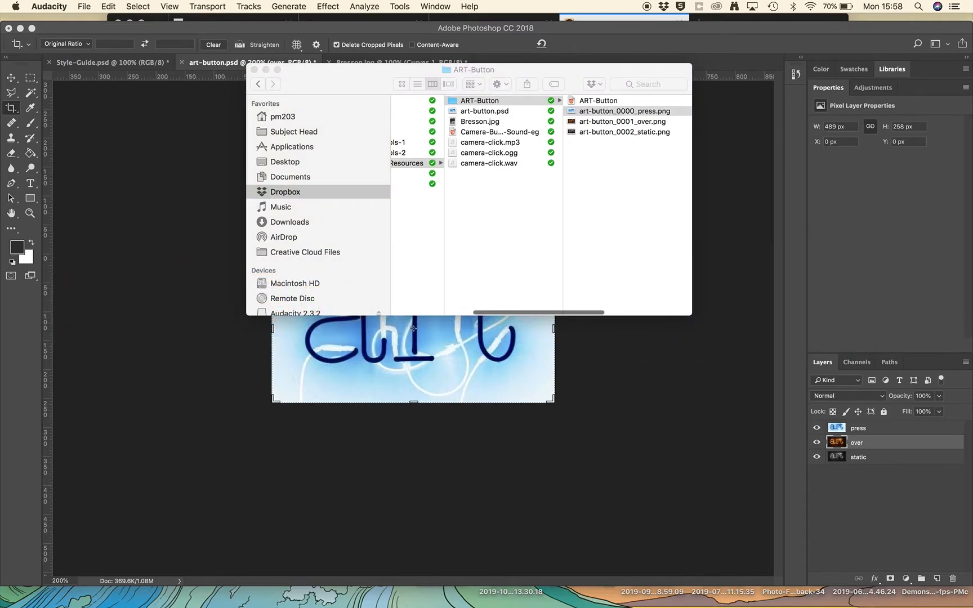
mouse_move(680, 605)
left_click(937, 594)
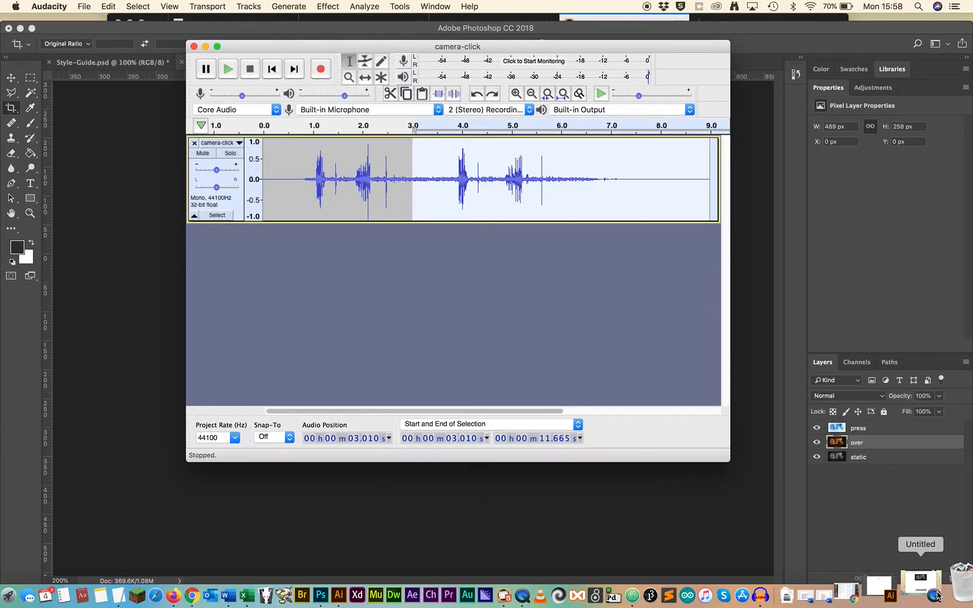
left_click(276, 175)
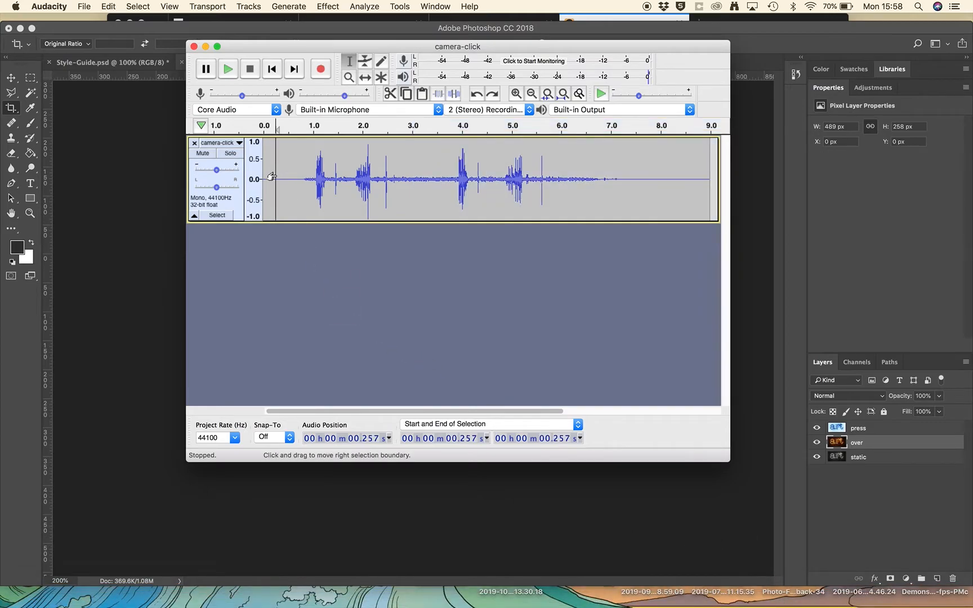
key("space")
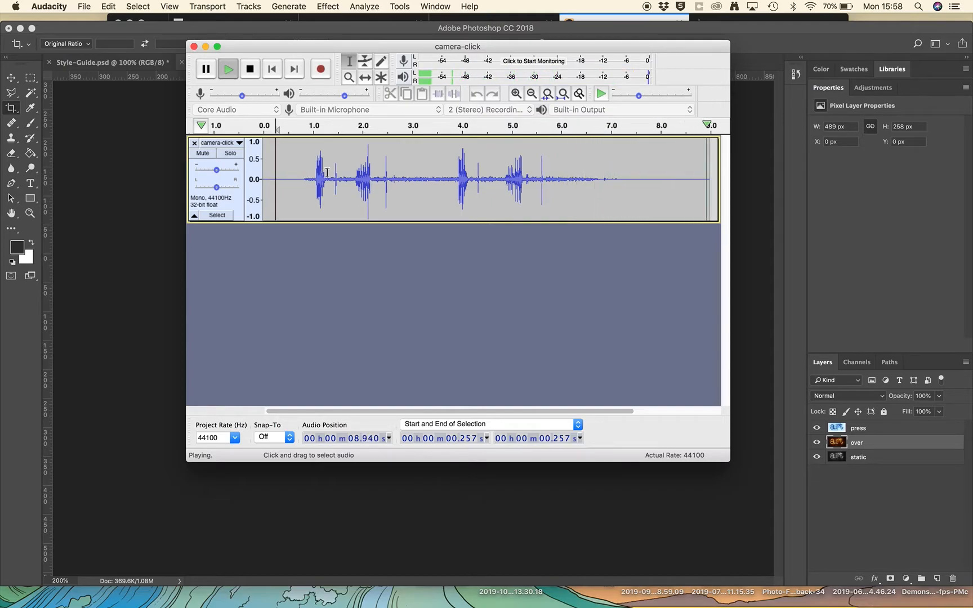
Delete the camera-click audio from about 2.9 s to the end of the track.
left_click_drag(407, 181, 749, 213)
key("BackSpace")
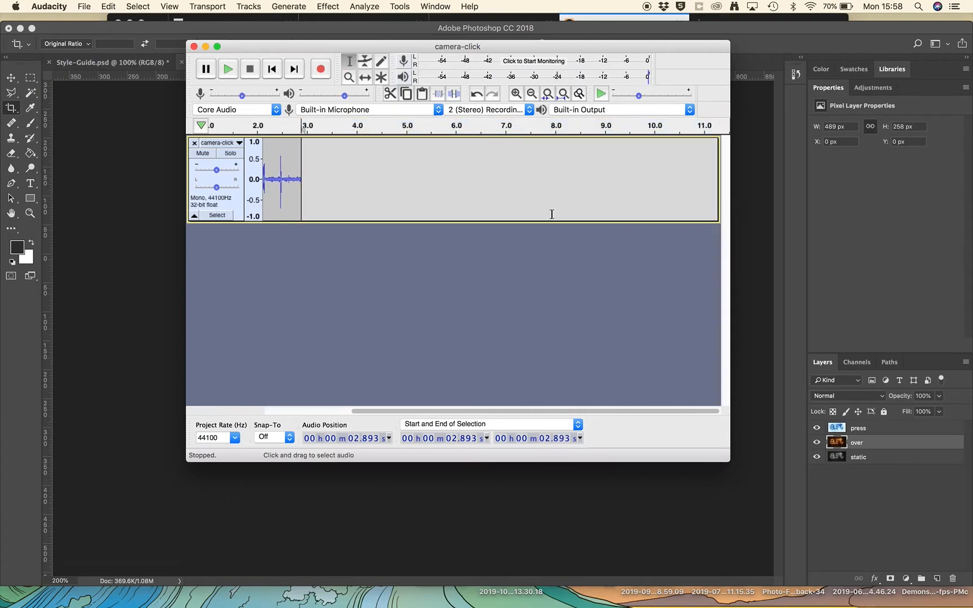
scroll(552, 213, "left", 3)
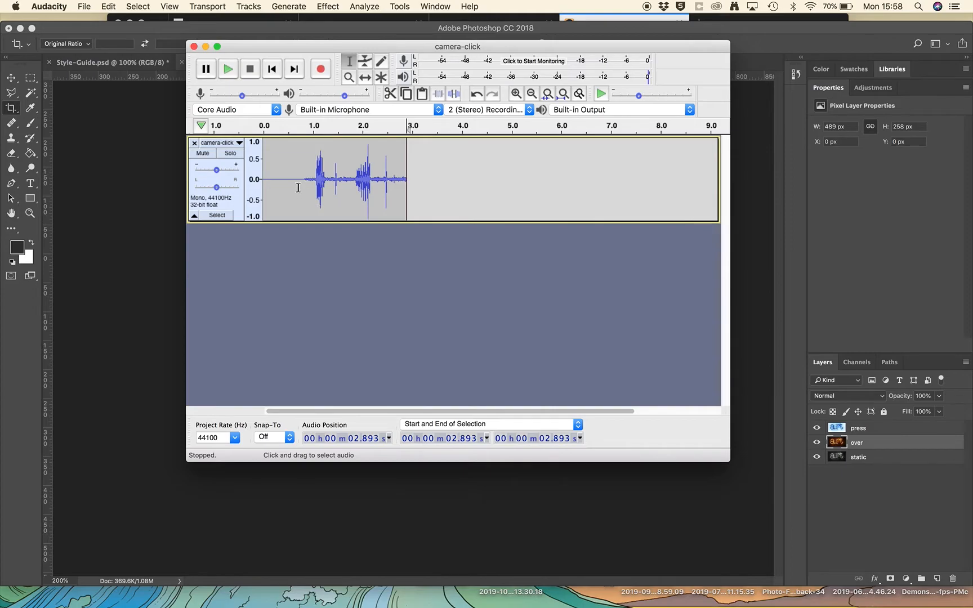
Delete the opening silence of about 0.85 s from the camera-click track and play back the trimmed clip.
left_click(262, 182)
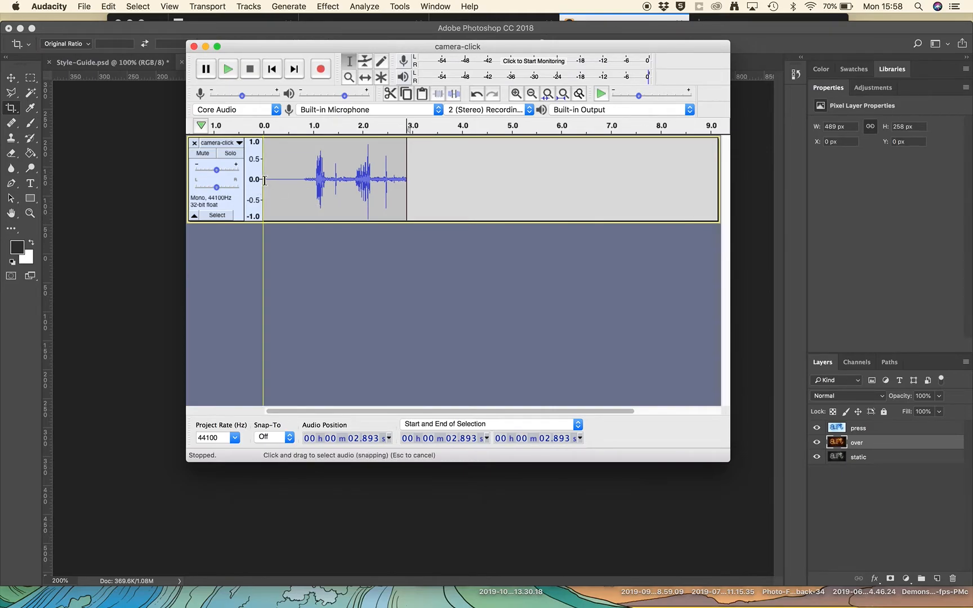
left_click_drag(262, 182, 302, 183)
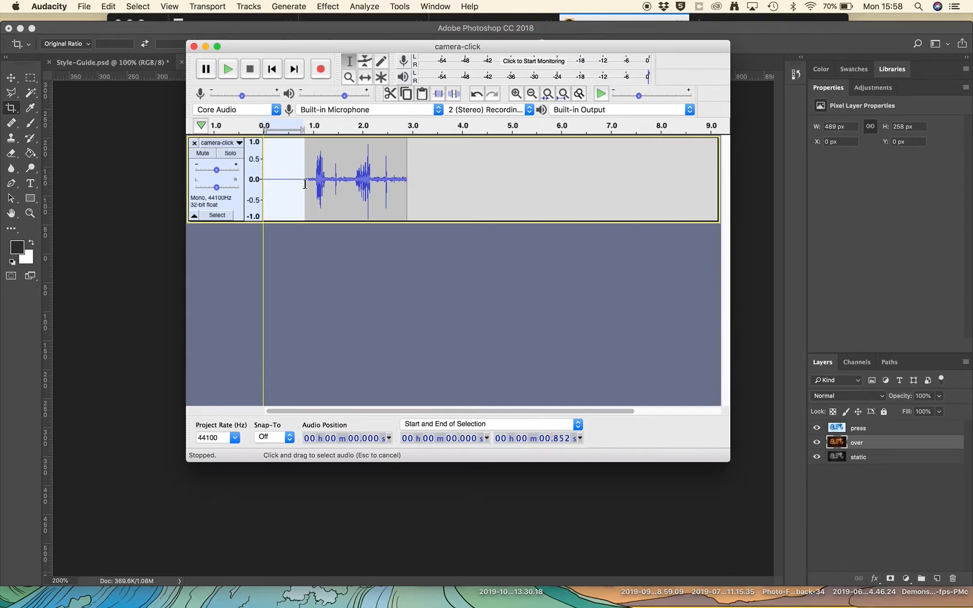
key("Delete")
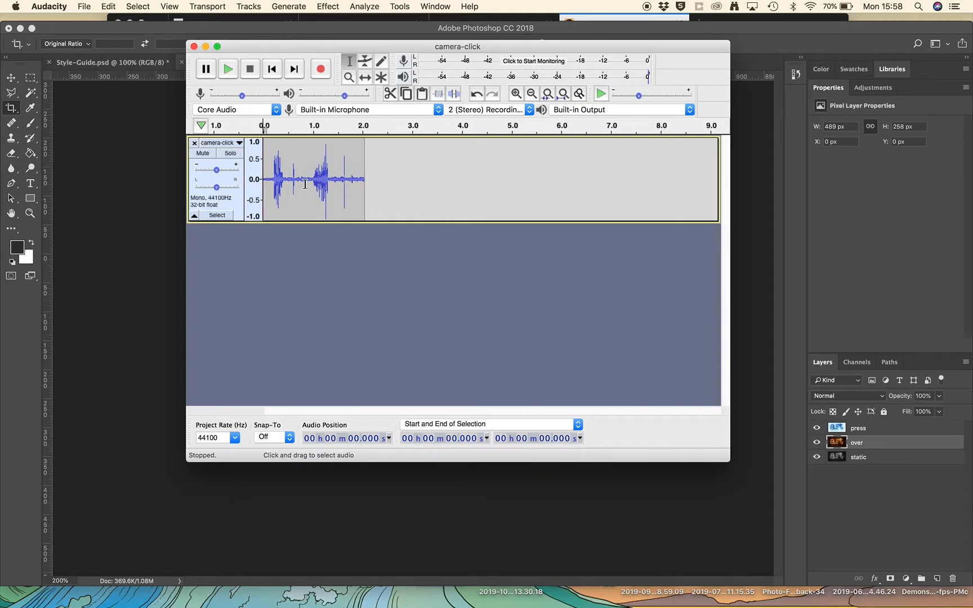
key("space")
Look over the export formats available for the trimmed camera-click audio, including OGG.
left_click(75, 7)
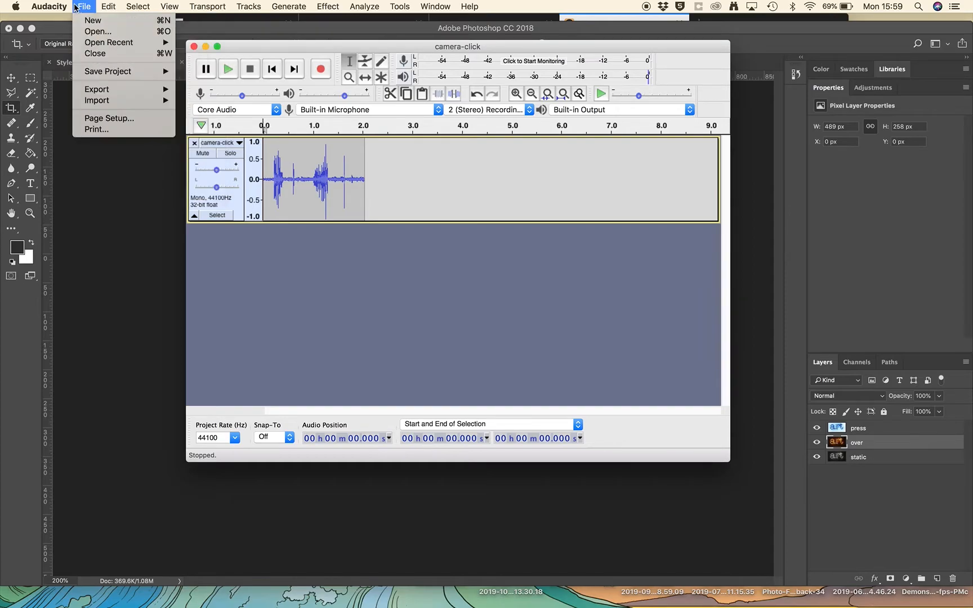
mouse_move(100, 93)
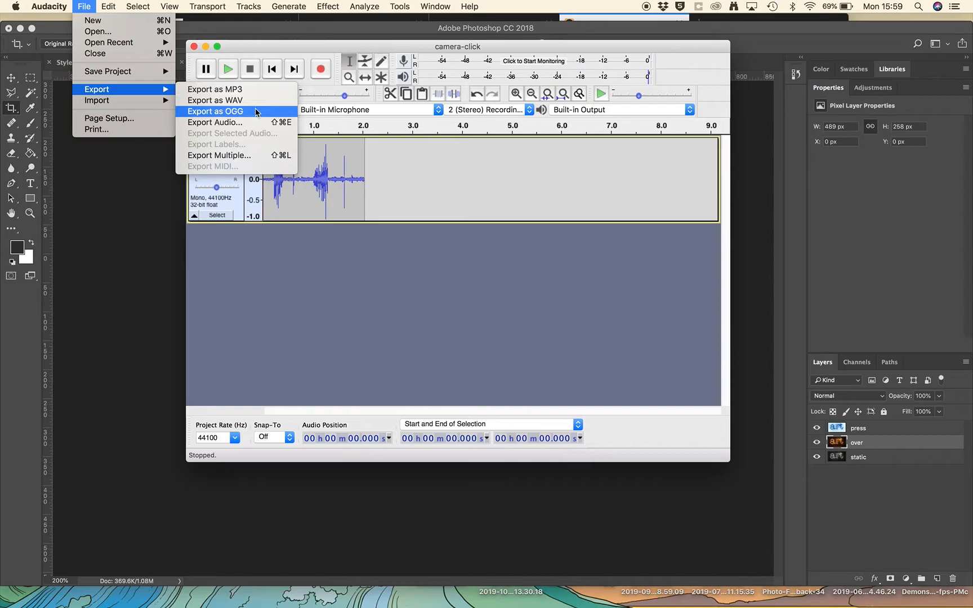
left_click(48, 431)
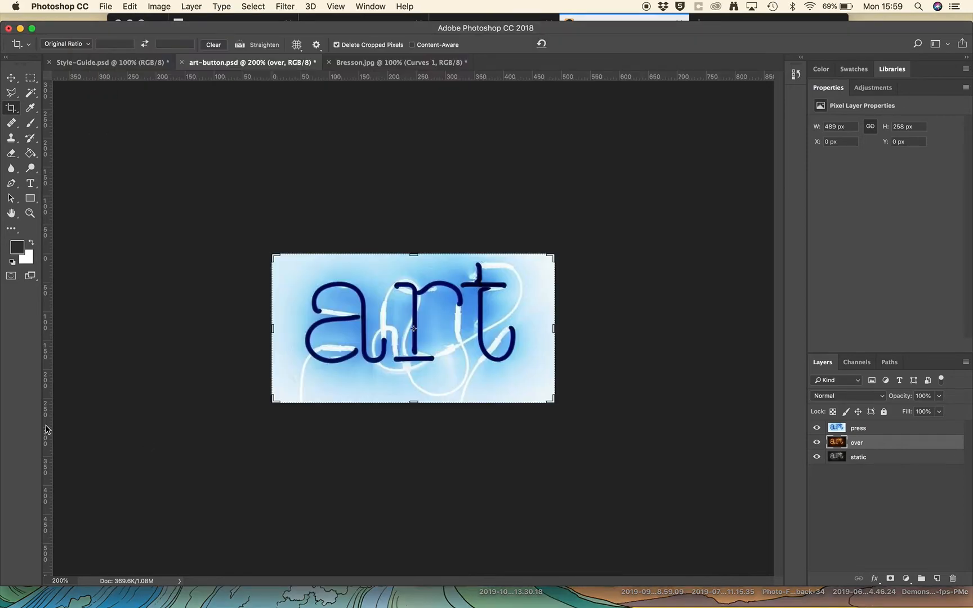
Switch to Tumult Hype, look over the insertable element types, and select camera-click.ogg among the resources.
key("super+Tab")
key("super+Tab")
key("super+Tab")
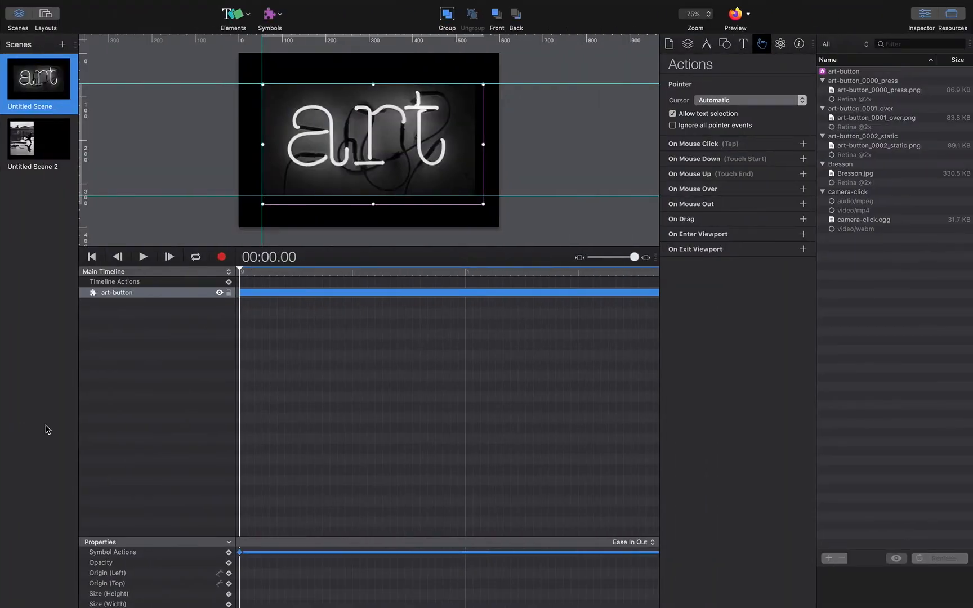
left_click(246, 23)
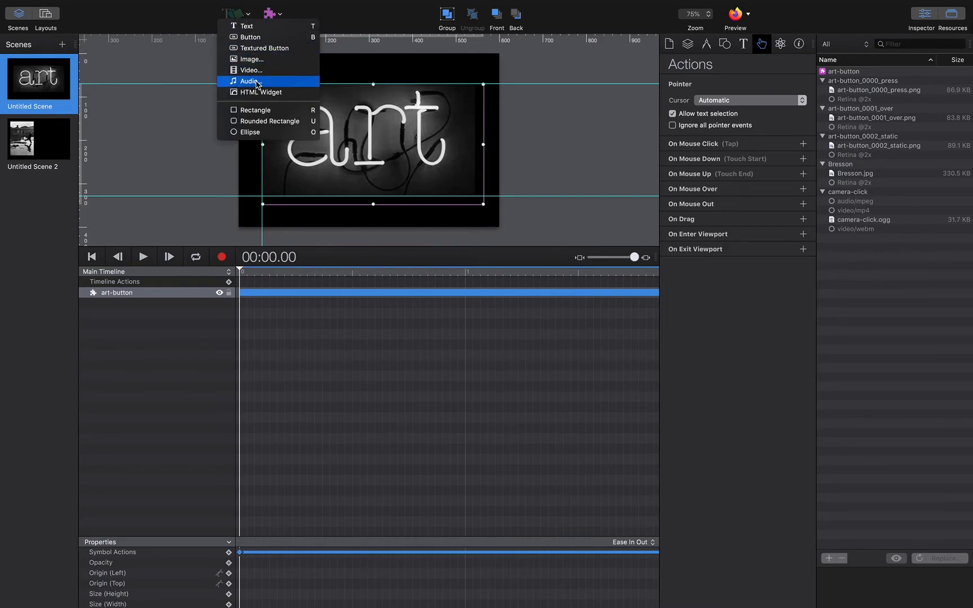
left_click(879, 222)
left_click(879, 221)
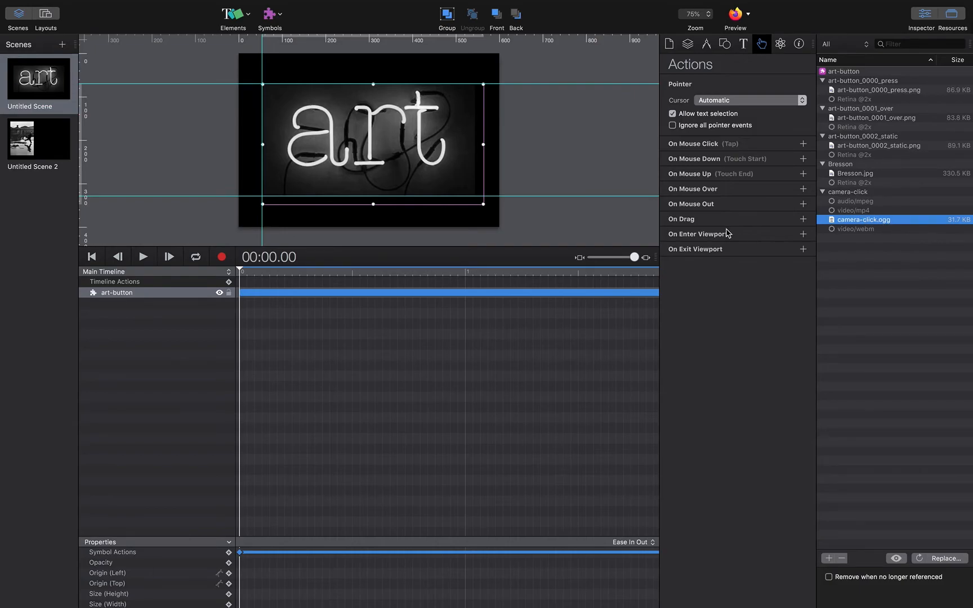
Open the art-button symbol and review its Rectangle's mouse actions, including the On Mouse Down action that plays the camera-click sound.
double_click(104, 292)
double_click(95, 294)
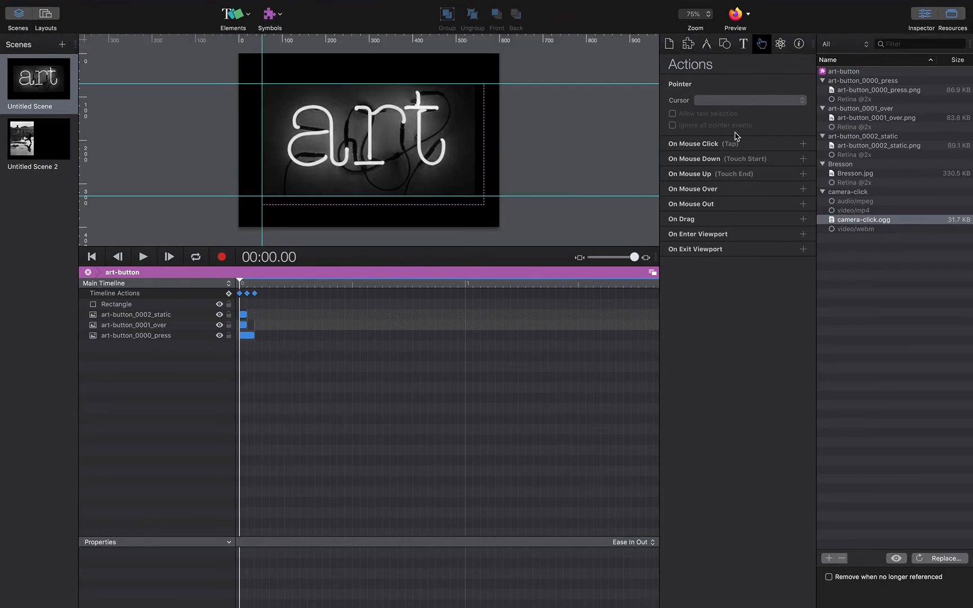
left_click(186, 305)
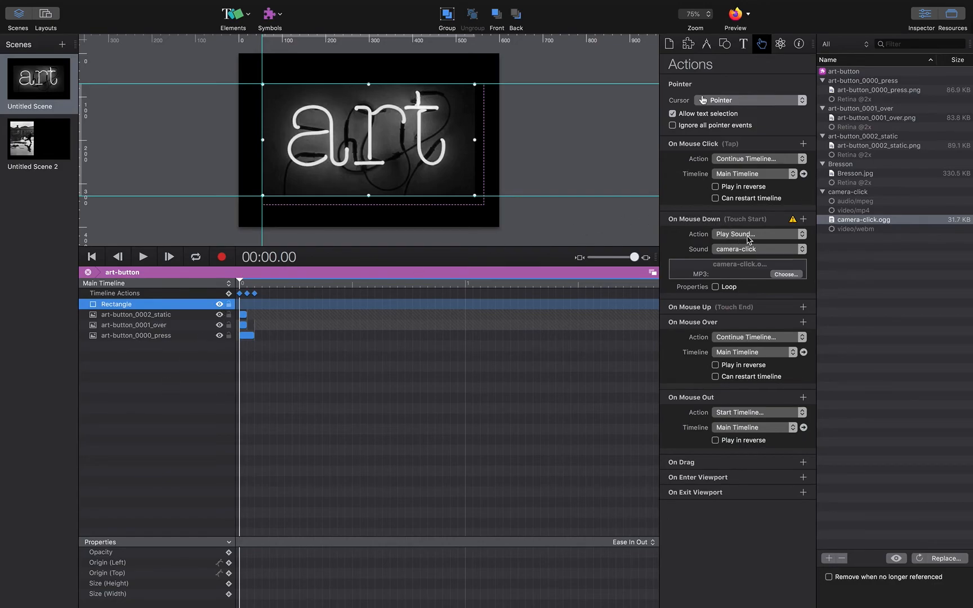
left_click(802, 238)
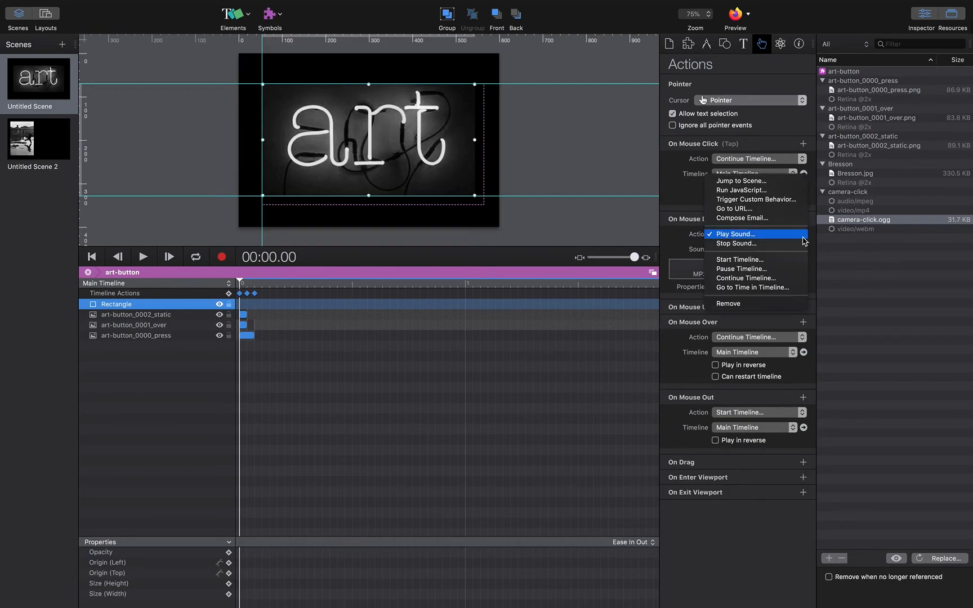
left_click(753, 234)
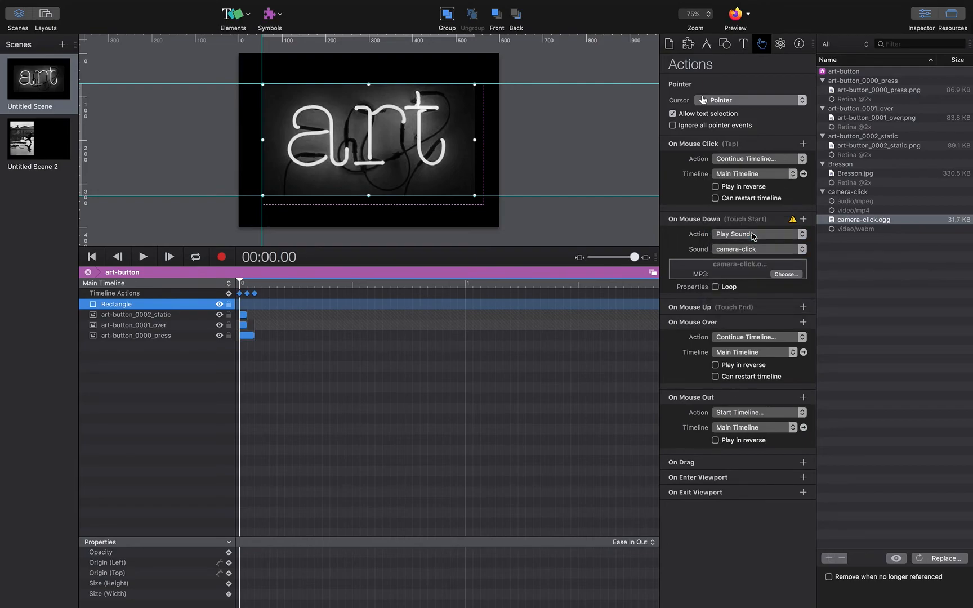
left_click(787, 250)
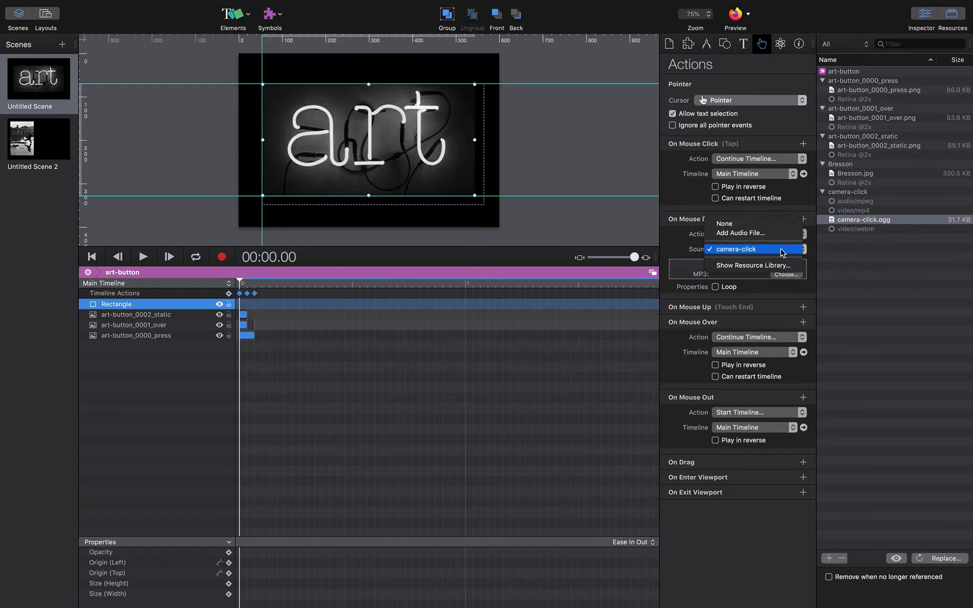
left_click(788, 250)
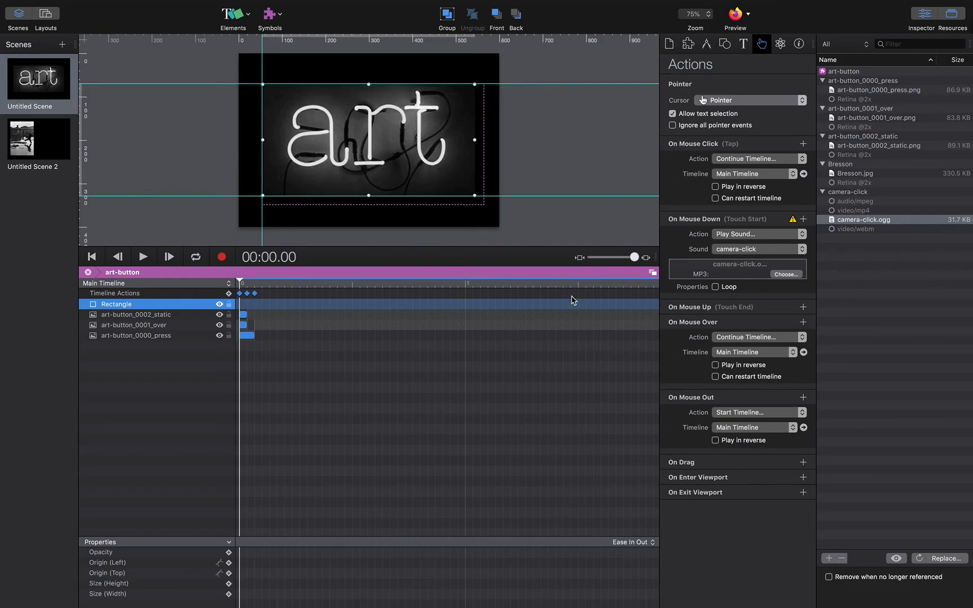
Examine the timeline actions of the art-button symbol at frames 2, 0 and 1.
left_click(256, 293)
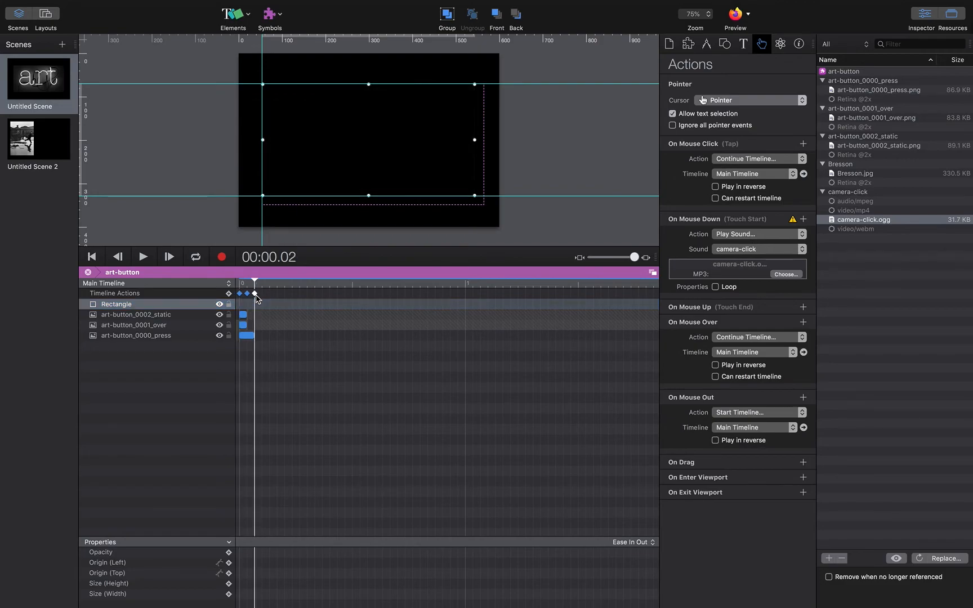
double_click(255, 294)
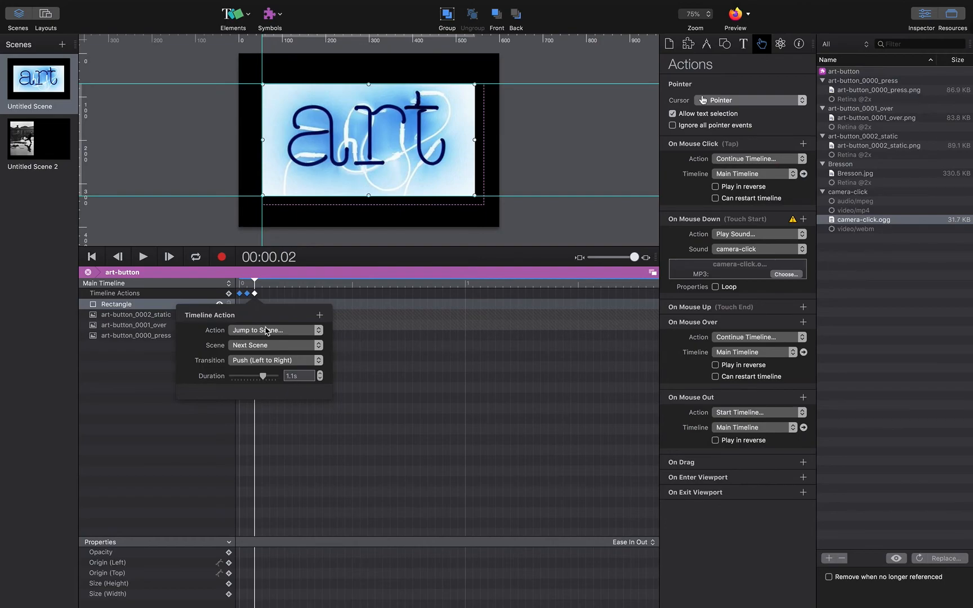
left_click(255, 284)
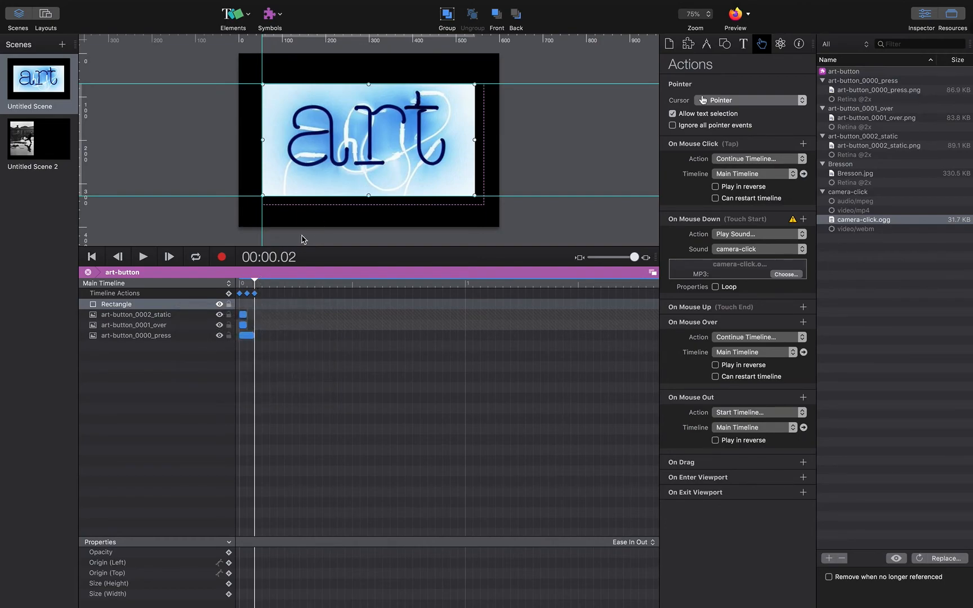
left_click(240, 301)
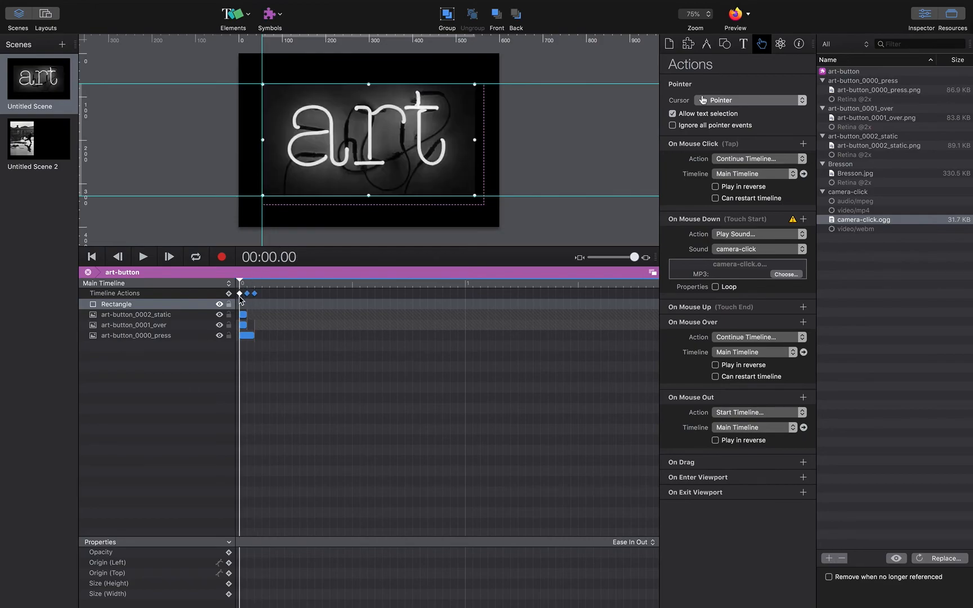
double_click(240, 295)
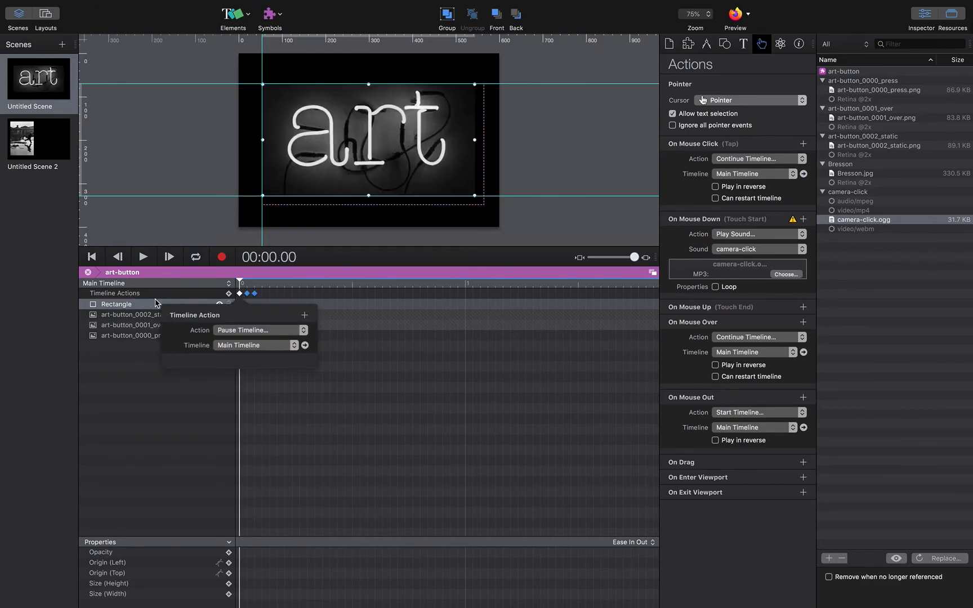
double_click(246, 294)
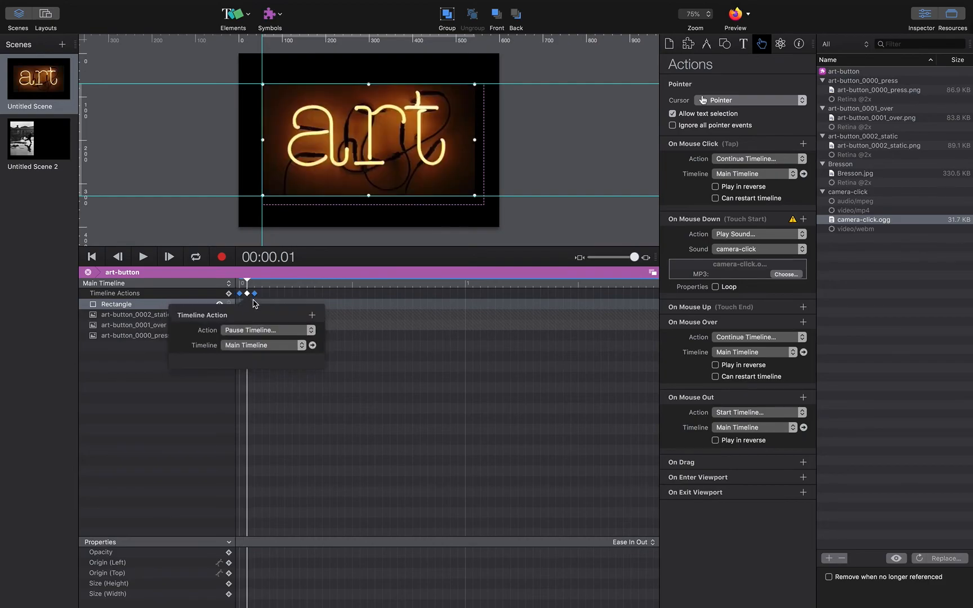
Try the Swap transition for the Jump to Scene action at frame 2, and test the art button in a Firefox preview.
double_click(255, 294)
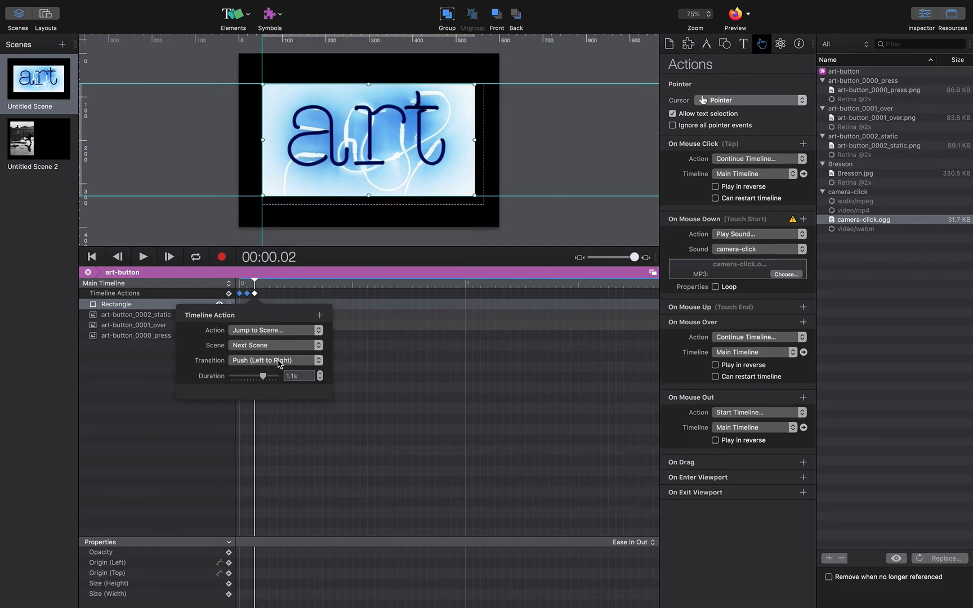
left_click(293, 361)
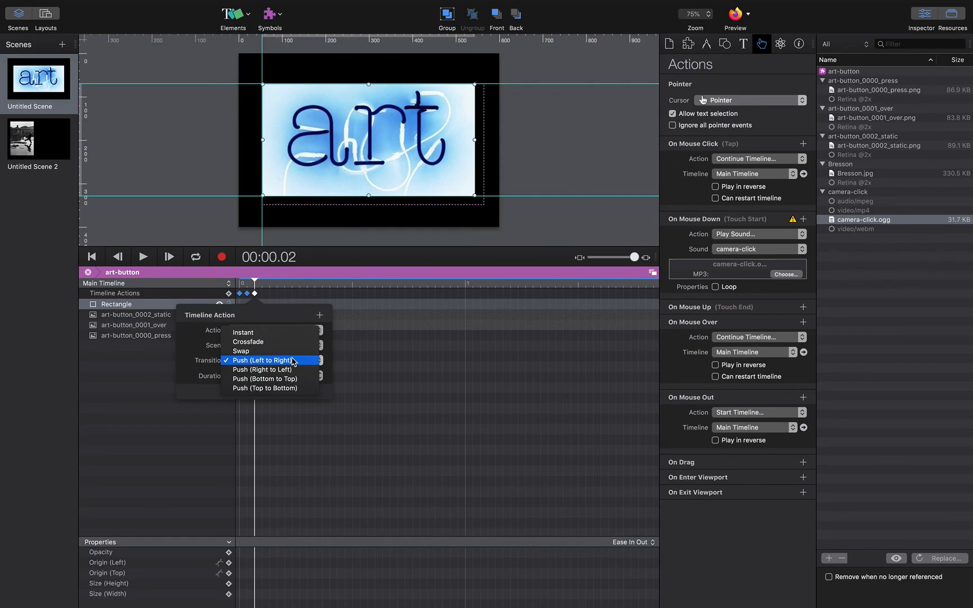
left_click(287, 354)
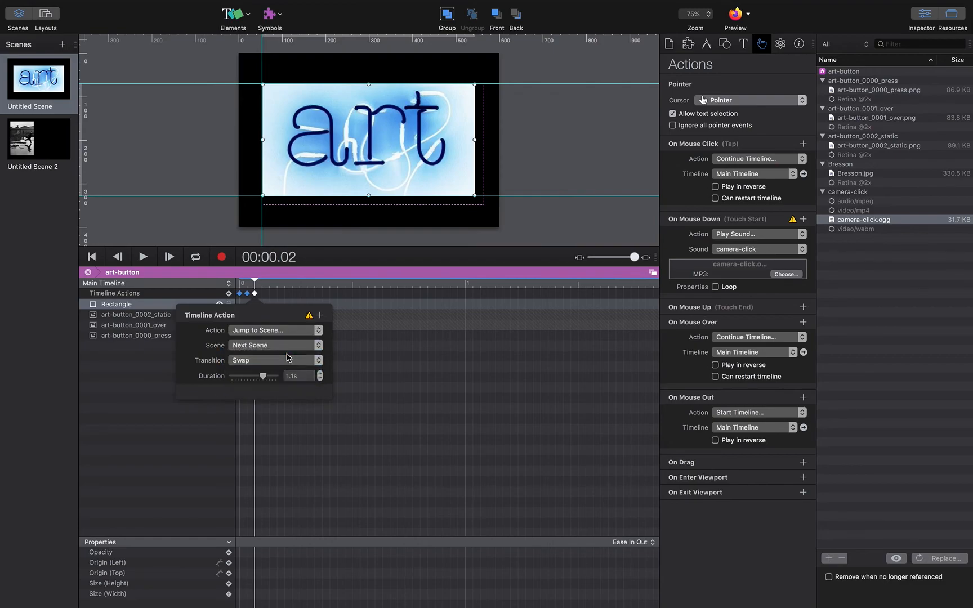
left_click(731, 14)
left_click(732, 14)
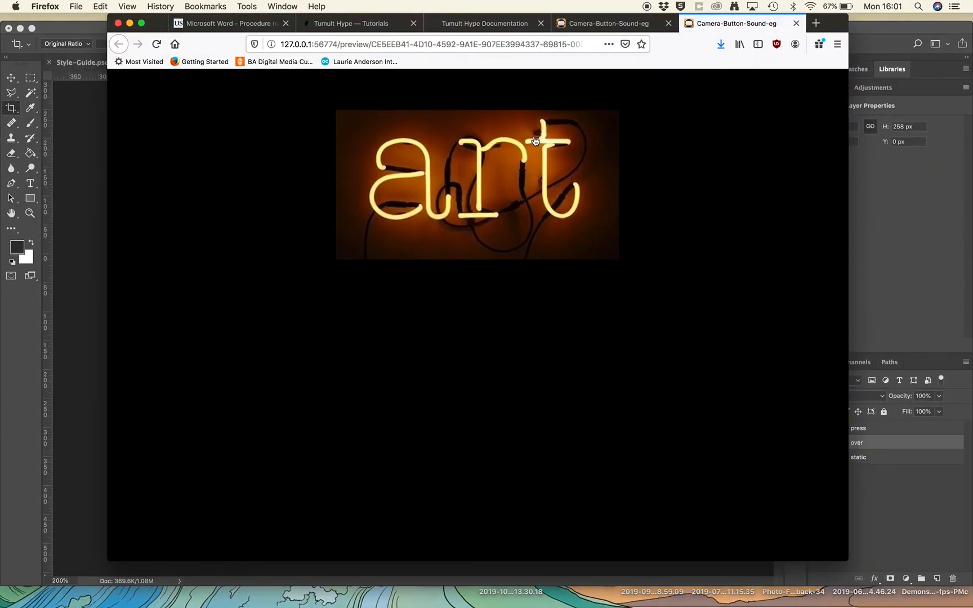
left_click(562, 151)
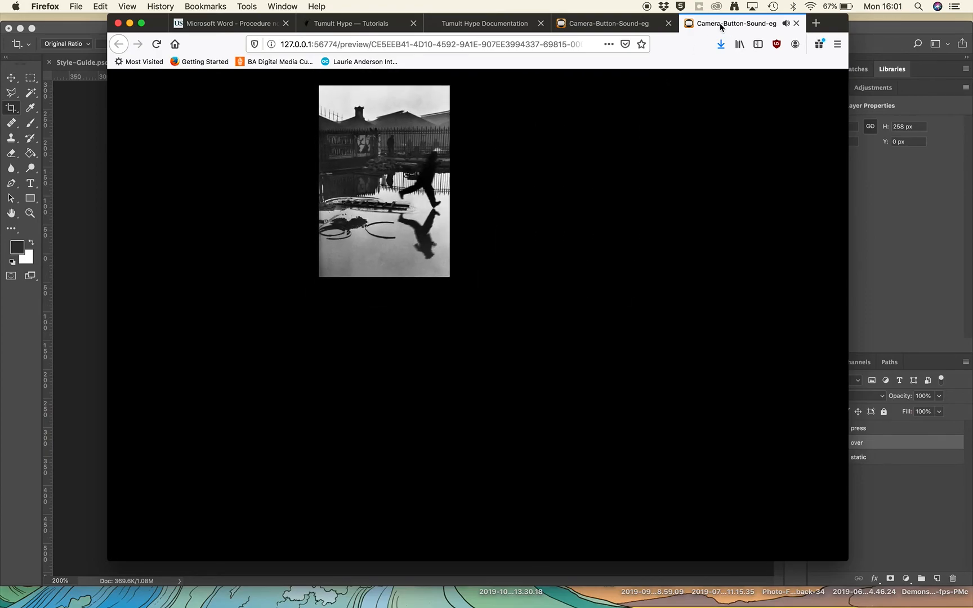
Return to Hype, set the frame 2 scene jump's transition to Push (Bottom to Top), and test the art button in Firefox.
key("super+Tab")
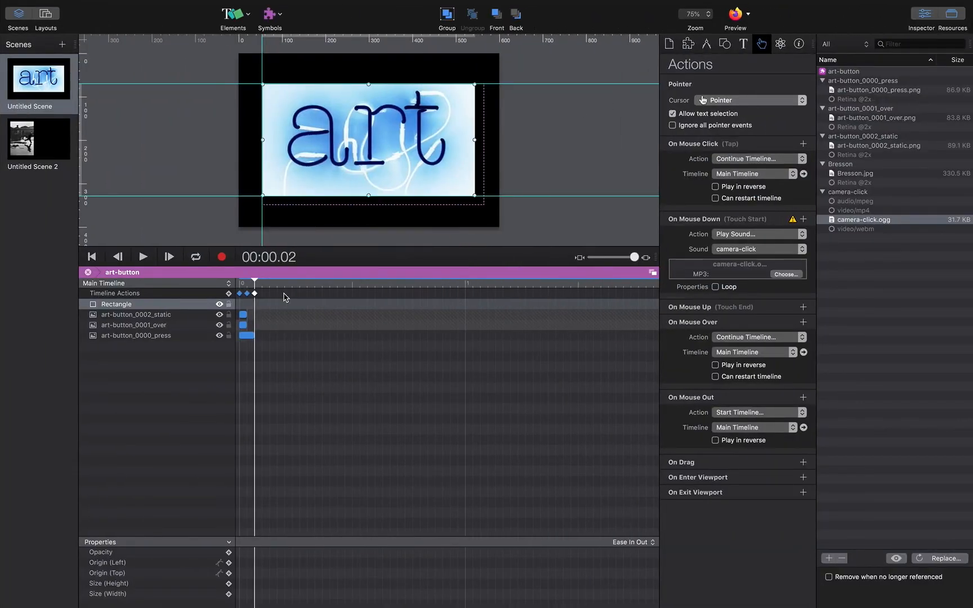
double_click(254, 294)
left_click(273, 360)
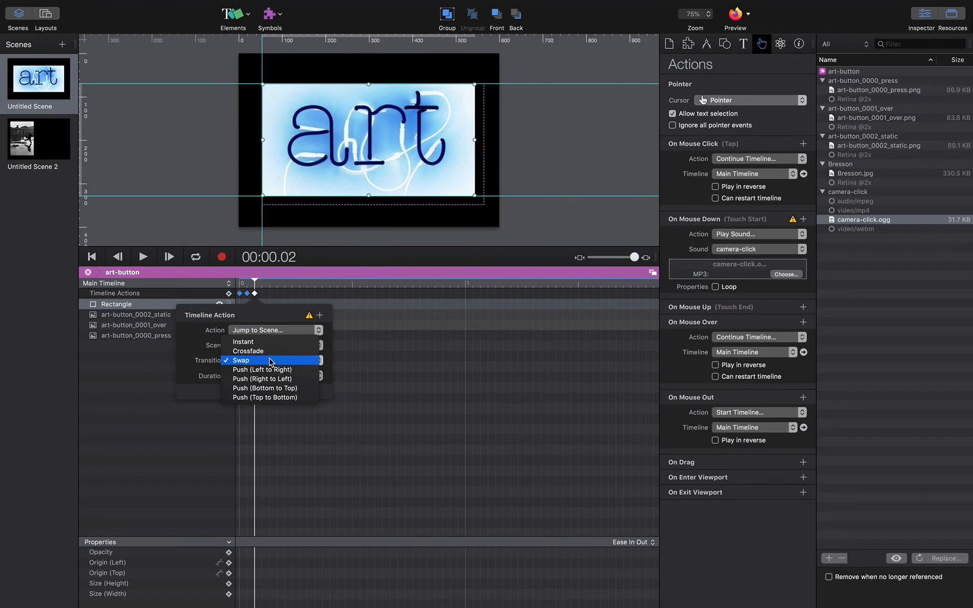
left_click(271, 388)
left_click(735, 14)
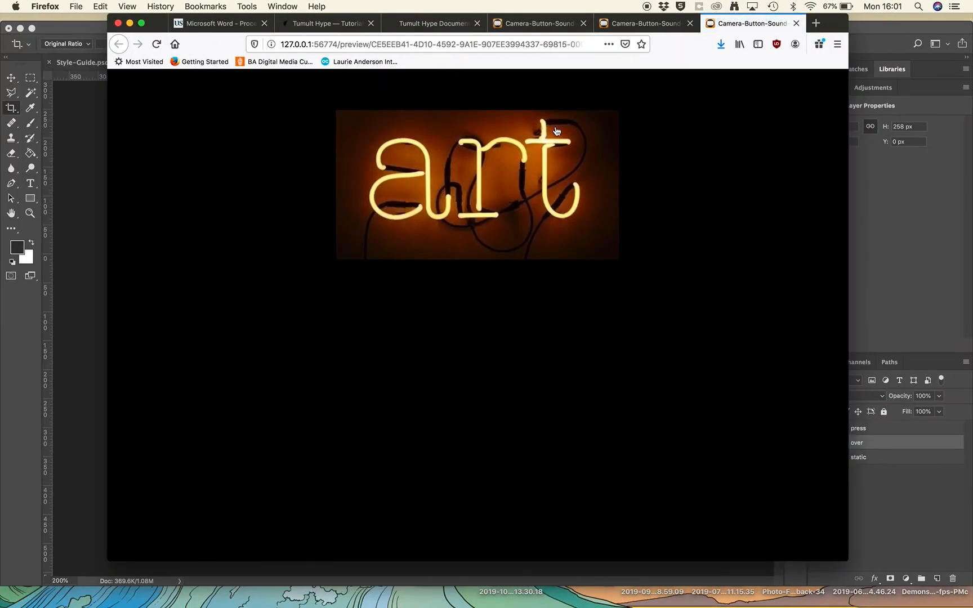
left_click(546, 159)
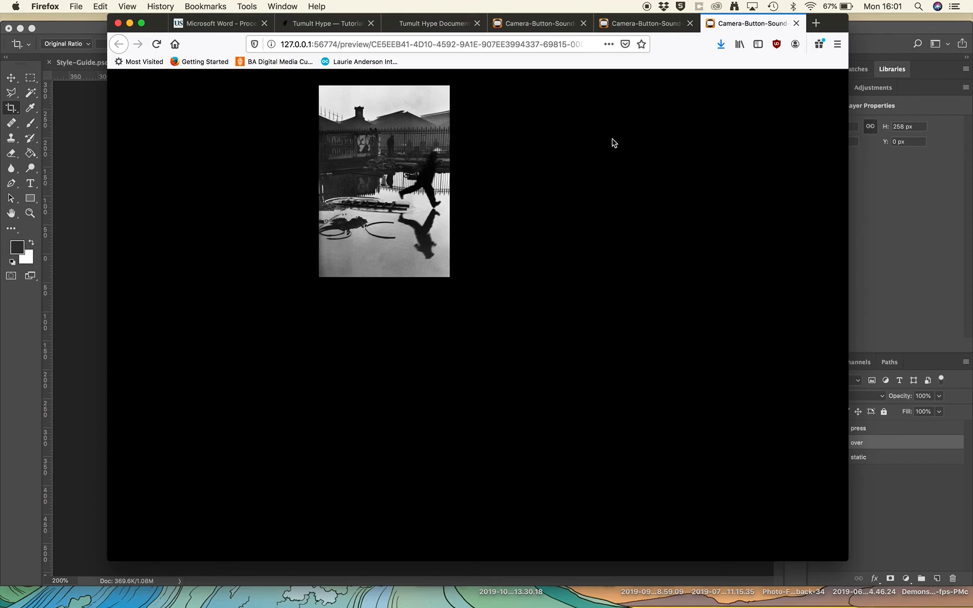
Switch back to Hype and review the insertable element types, the camera-click.ogg resource and the Rectangle's Play Sound action.
key("super+Tab")
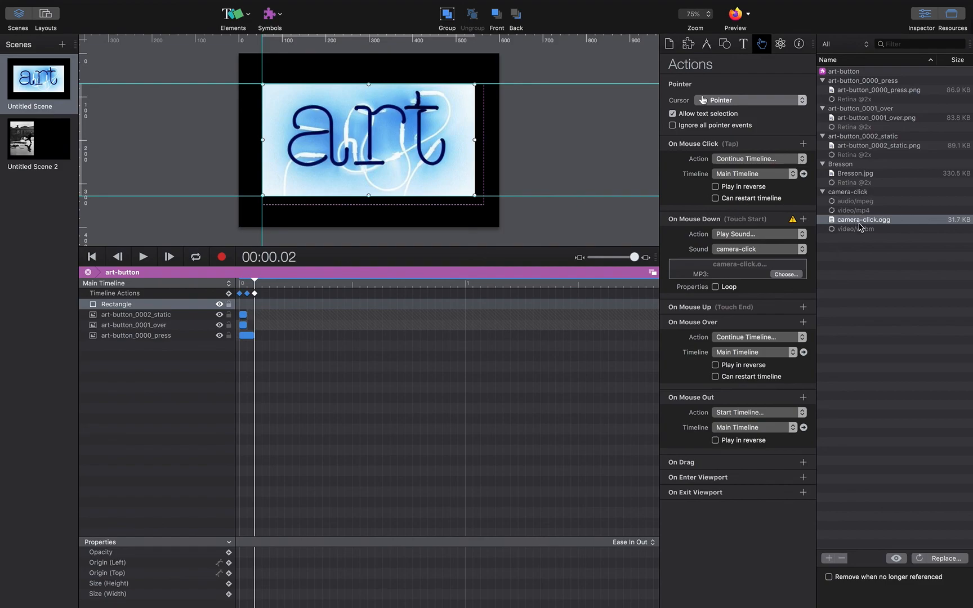
left_click(231, 20)
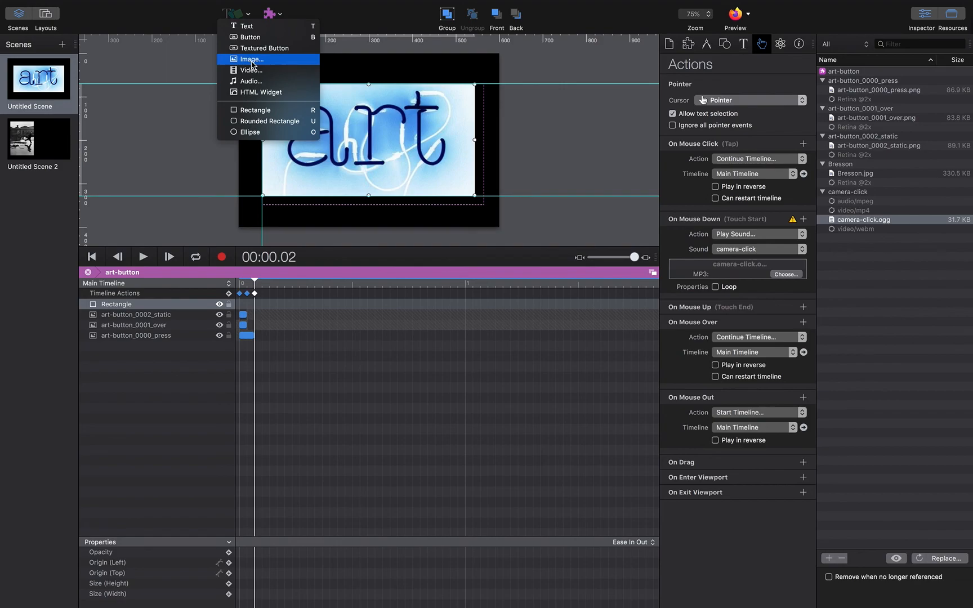
left_click(879, 224)
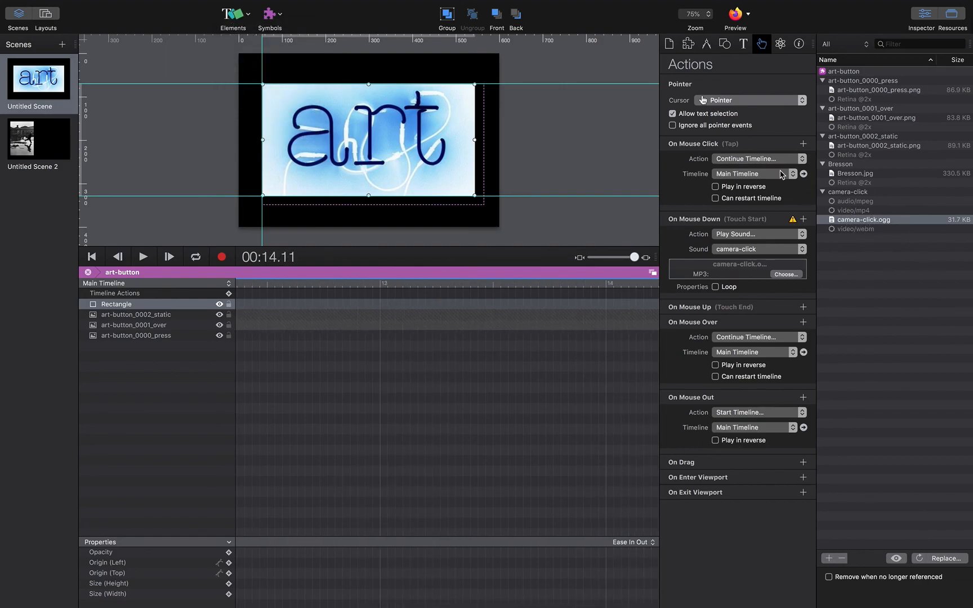
left_click(256, 370)
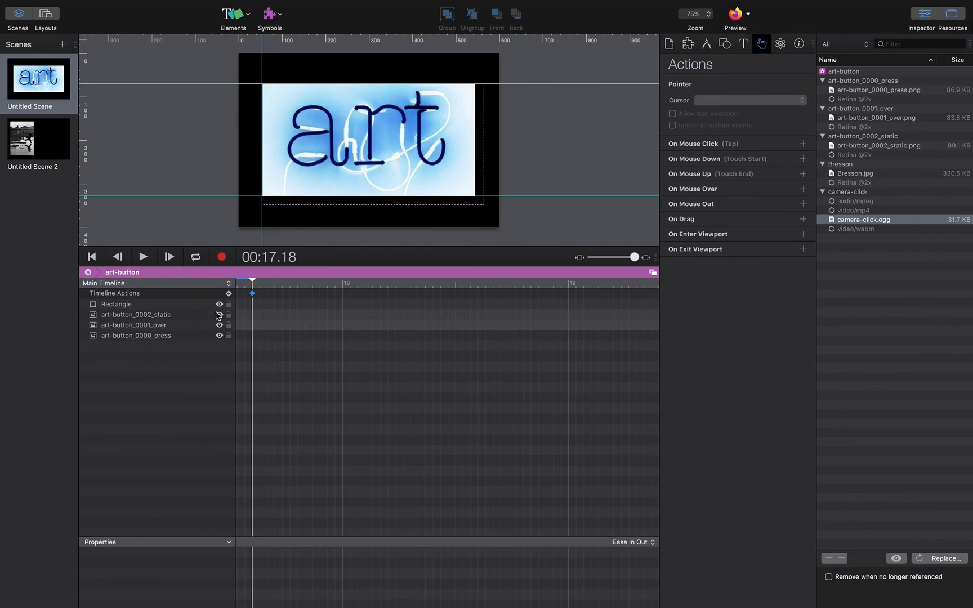
scroll(293, 348, "left", 10)
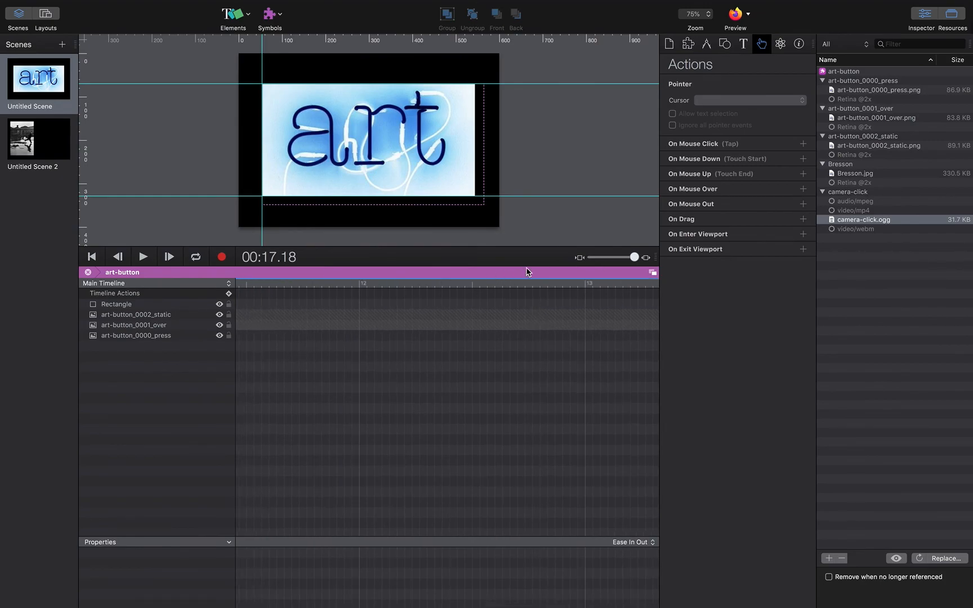
left_click_drag(634, 257, 590, 257)
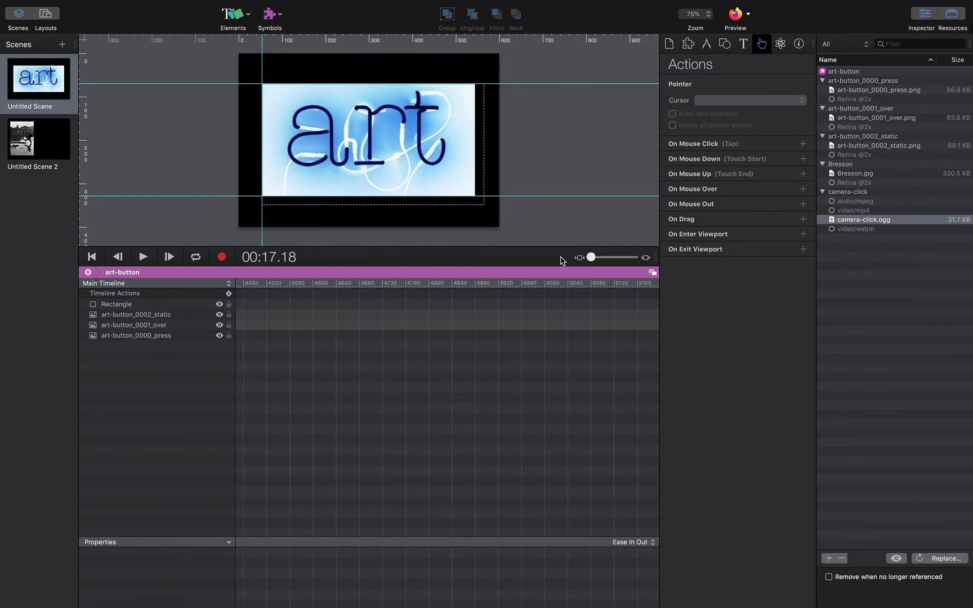
left_click(118, 308)
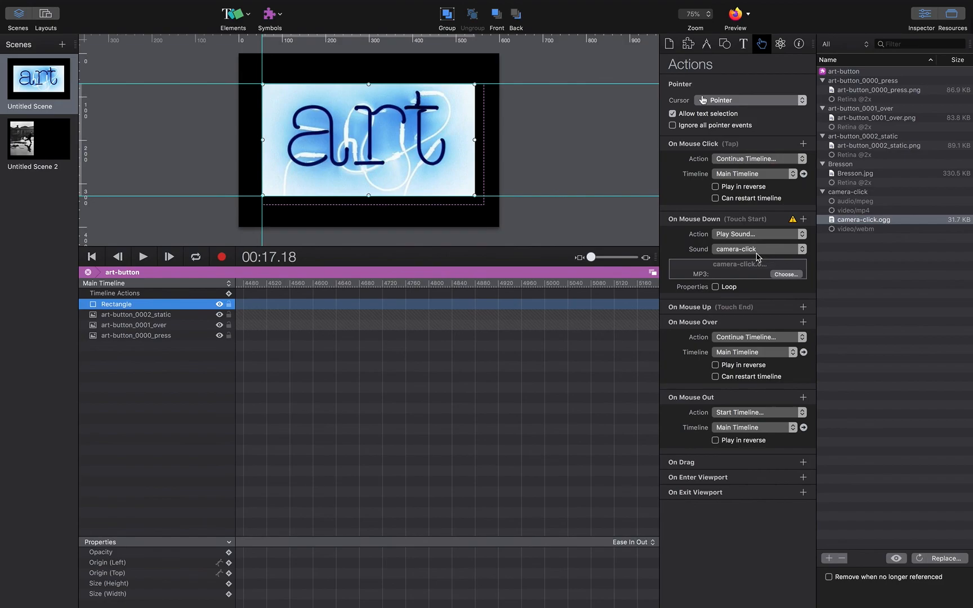
mouse_move(648, 3)
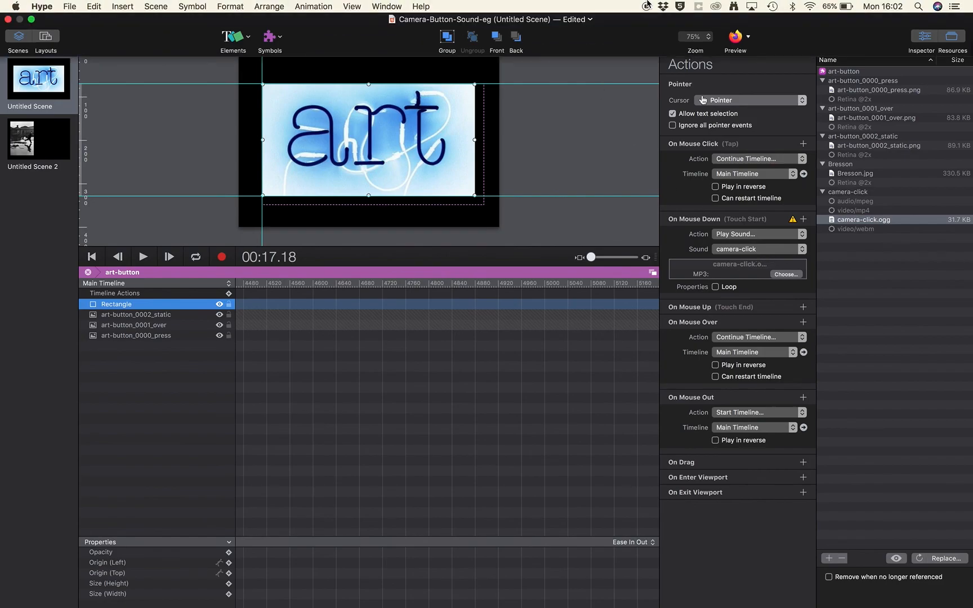